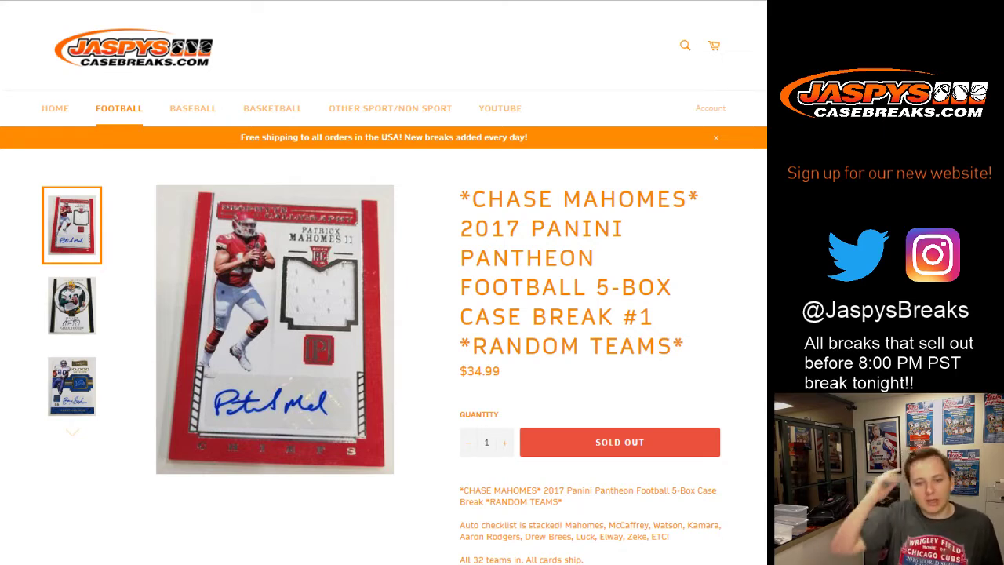
Switch to the RANDOM.ORG Dice Roller and roll two virtual dice.
key("ctrl+Tab")
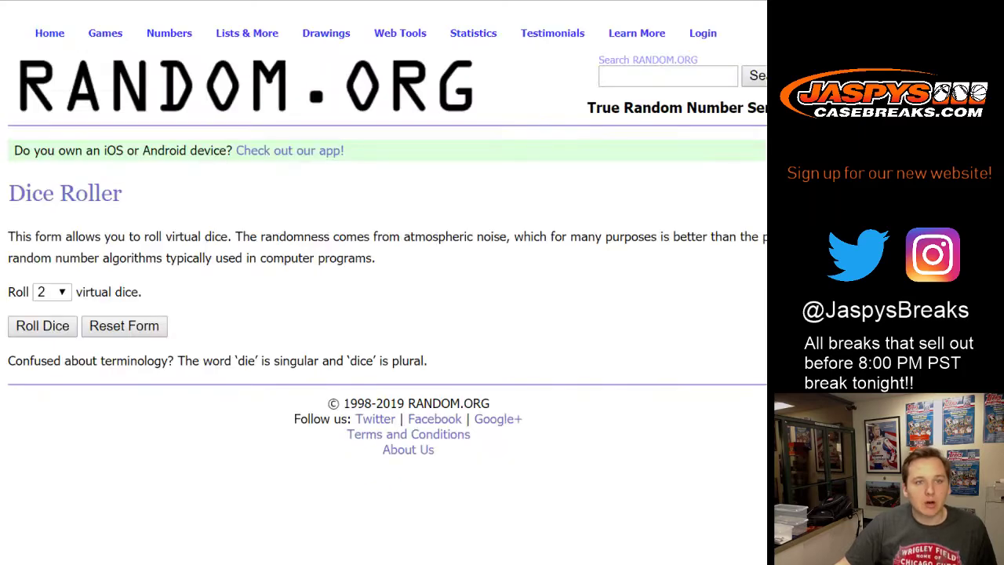
key("ctrl+Tab")
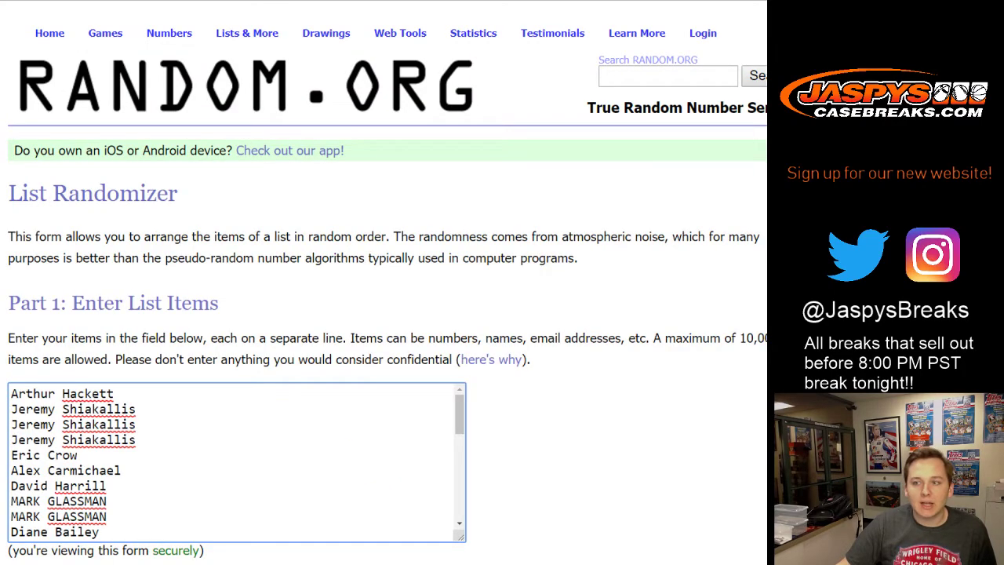
key("ctrl+Tab")
key("ctrl+Tab")
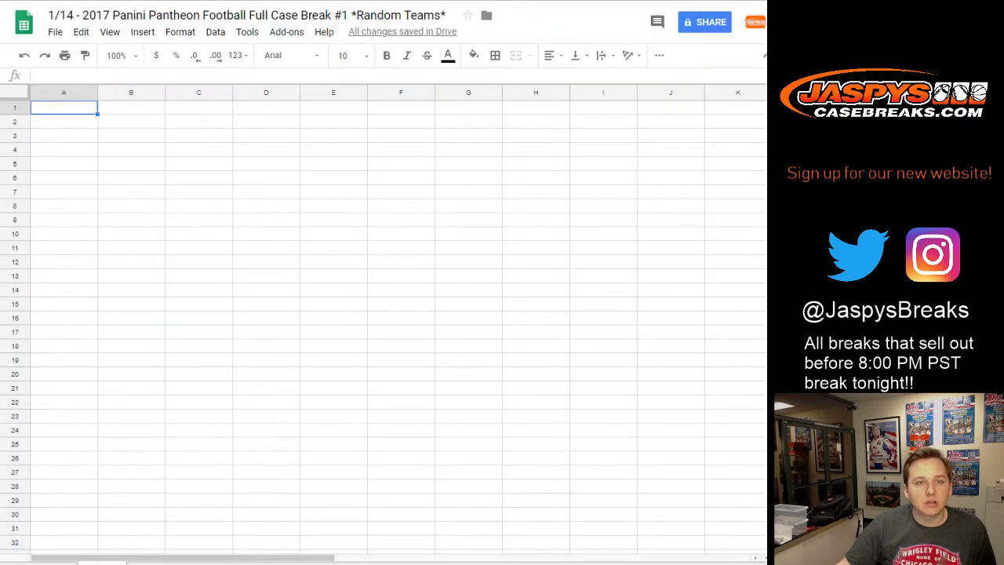
key("ctrl+Tab")
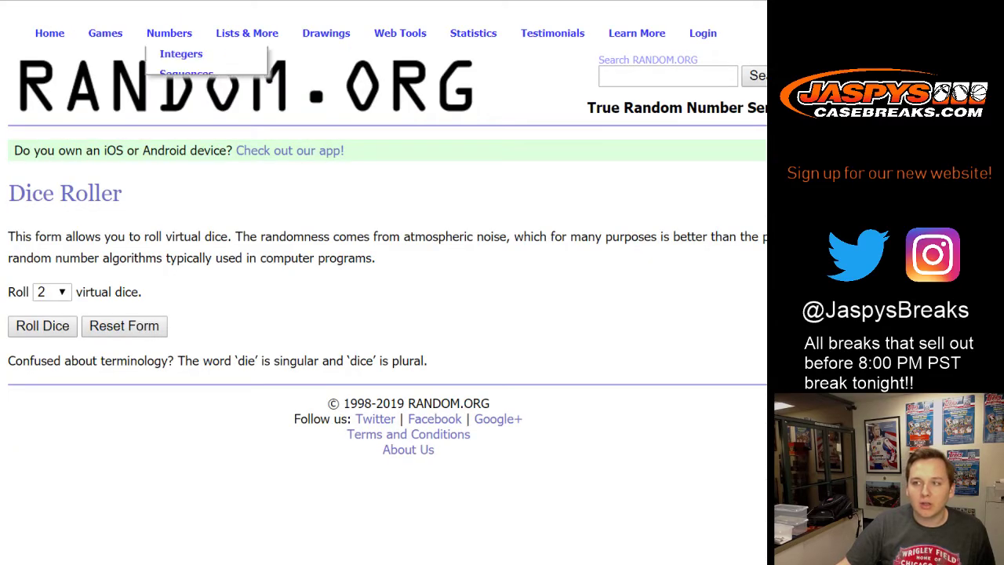
left_click(43, 326)
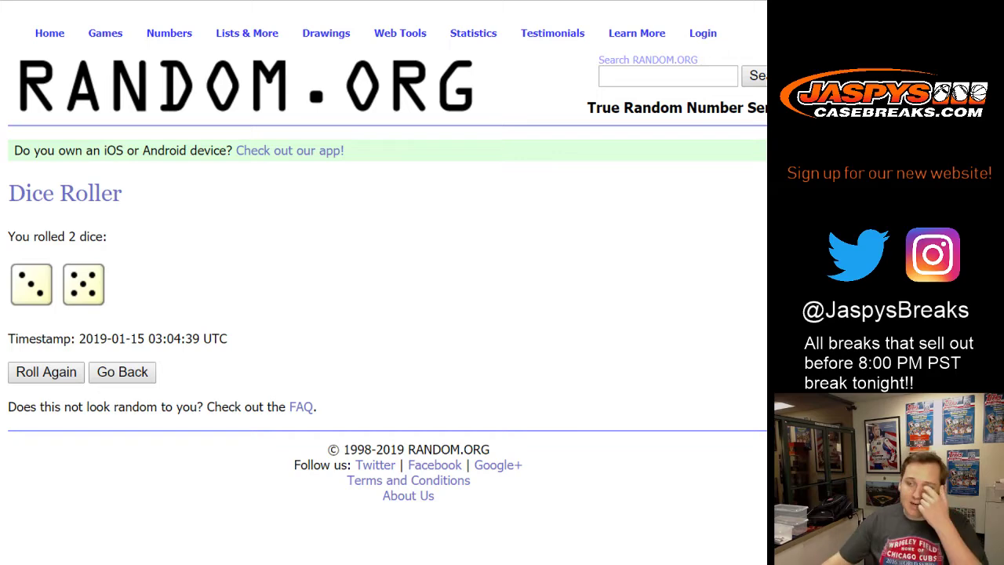
Check the participant names entered in the List Randomizer and randomize the list.
key("ctrl+Tab")
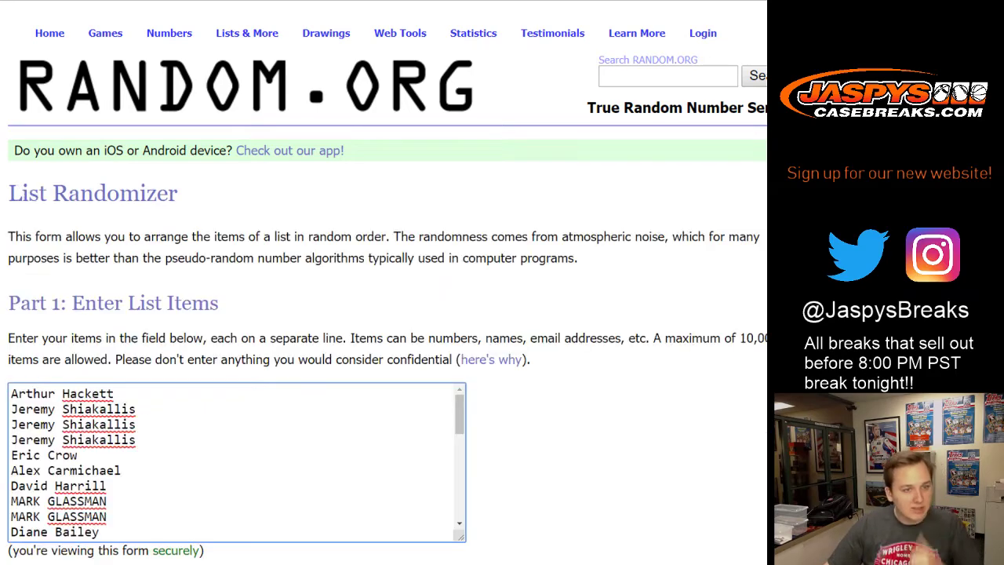
scroll(236, 463, "down", 6)
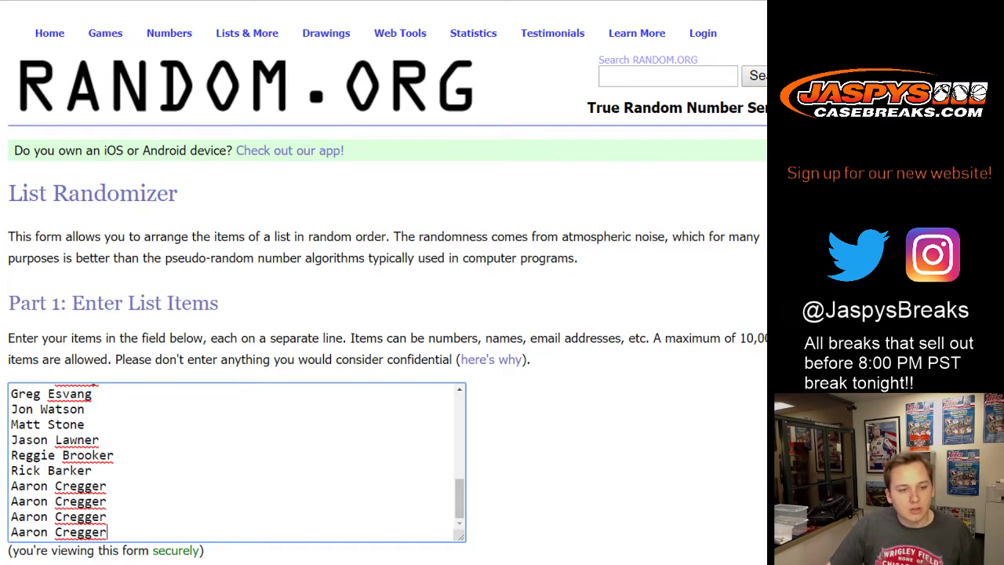
scroll(235, 462, "up", 2)
scroll(235, 463, "up", 5)
scroll(235, 463, "down", 10)
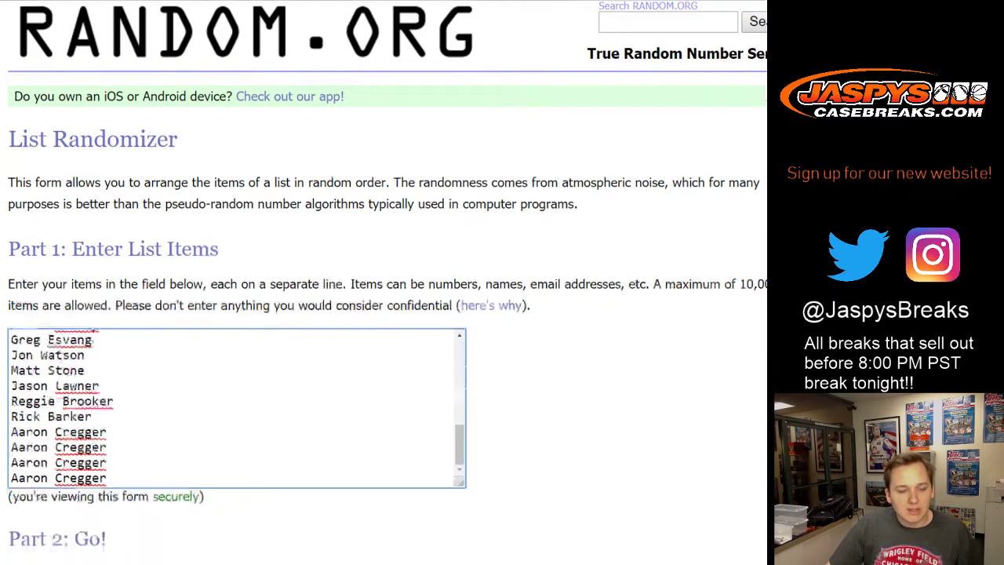
key("ctrl+shift+Tab")
key("ctrl+Tab")
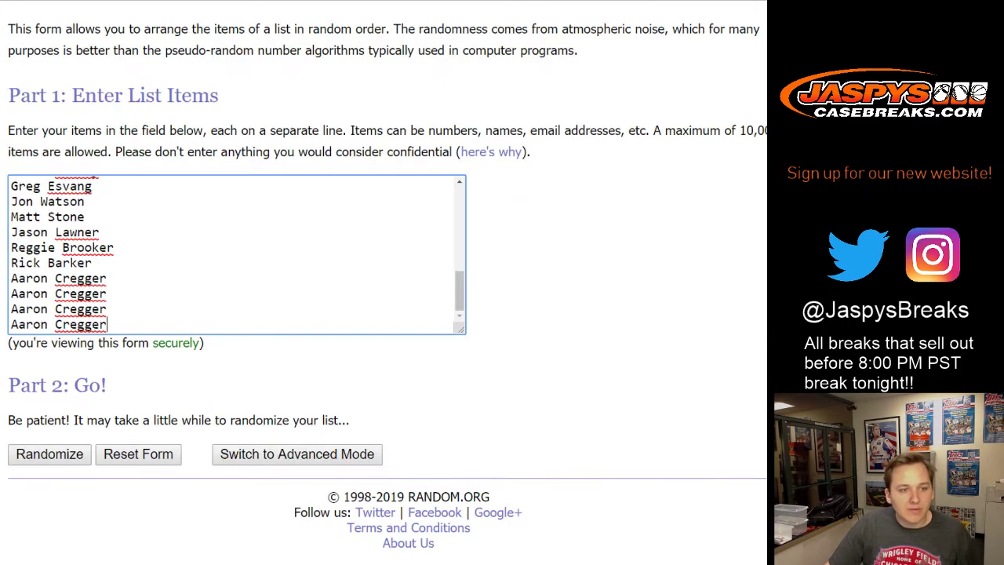
left_click(50, 454)
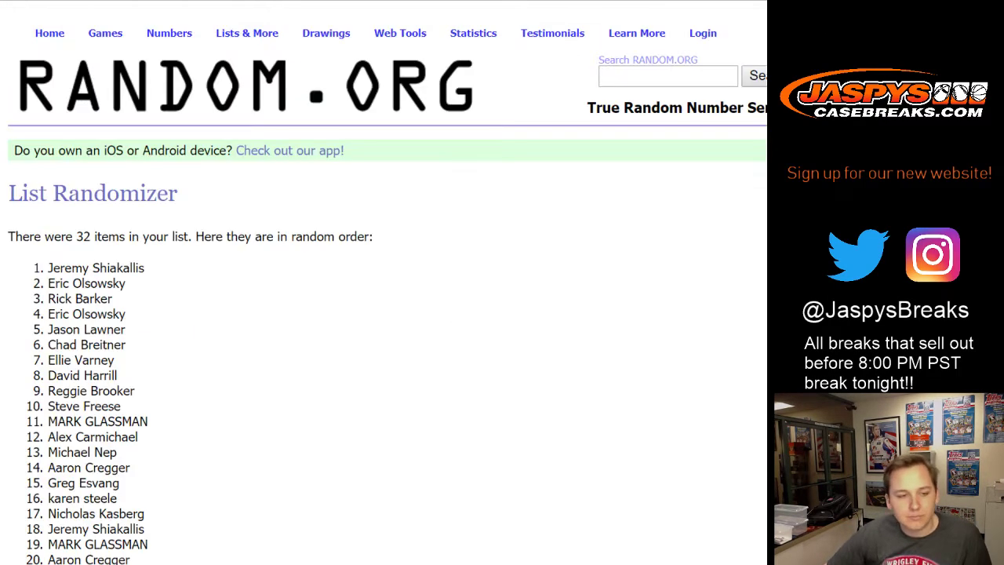
Reshuffle the participant names until the list has been randomized eight times.
scroll(49, 454, "down", 5)
left_click(34, 454)
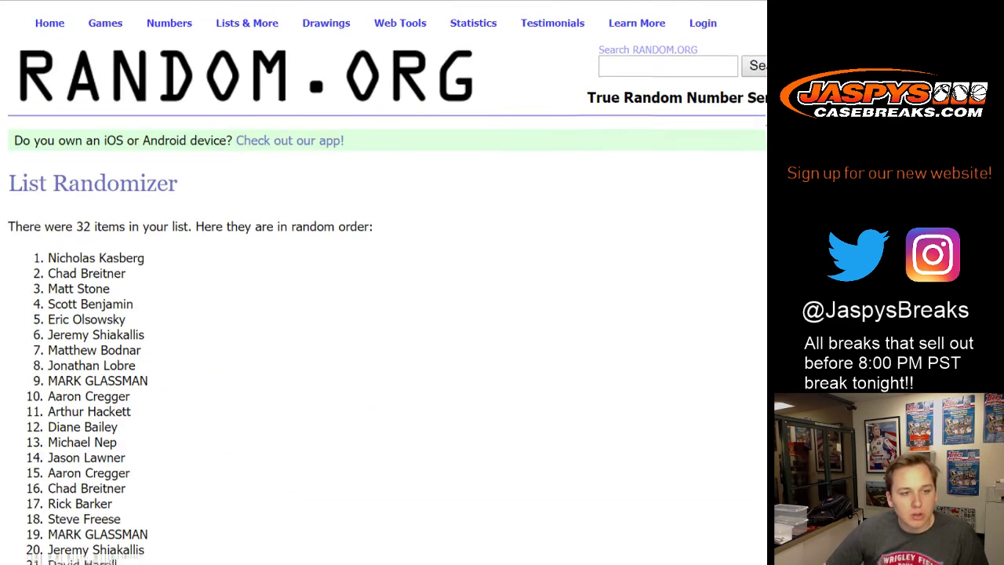
scroll(384, 282, "down", 10)
left_click(34, 454)
scroll(384, 282, "down", 10)
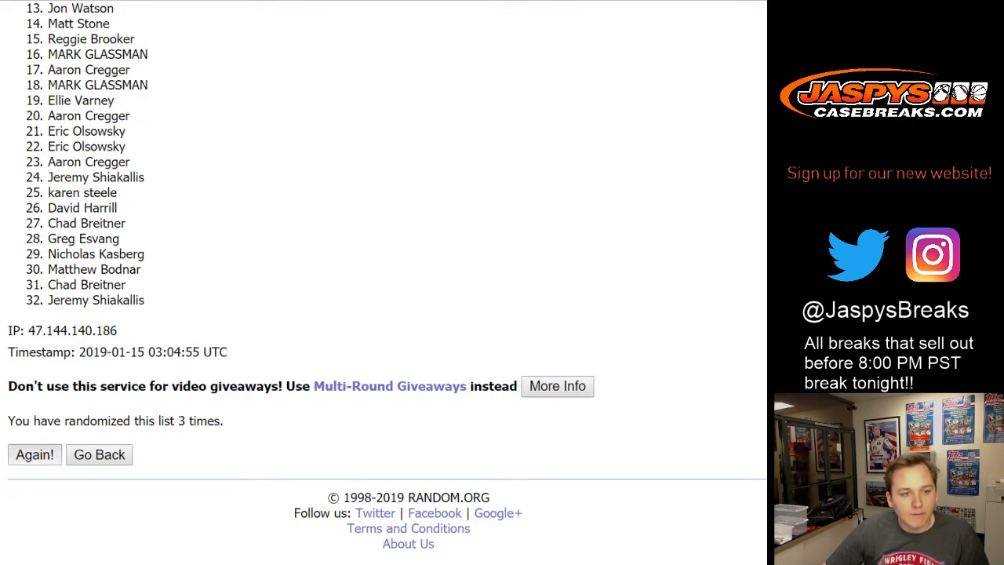
left_click(34, 454)
scroll(384, 283, "down", 10)
left_click(34, 454)
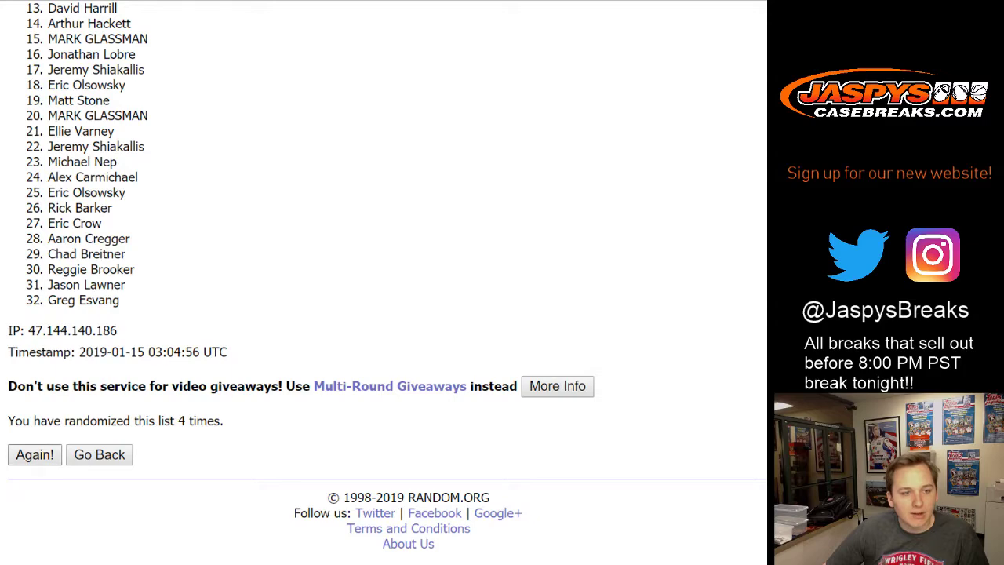
scroll(385, 282, "down", 10)
left_click(34, 454)
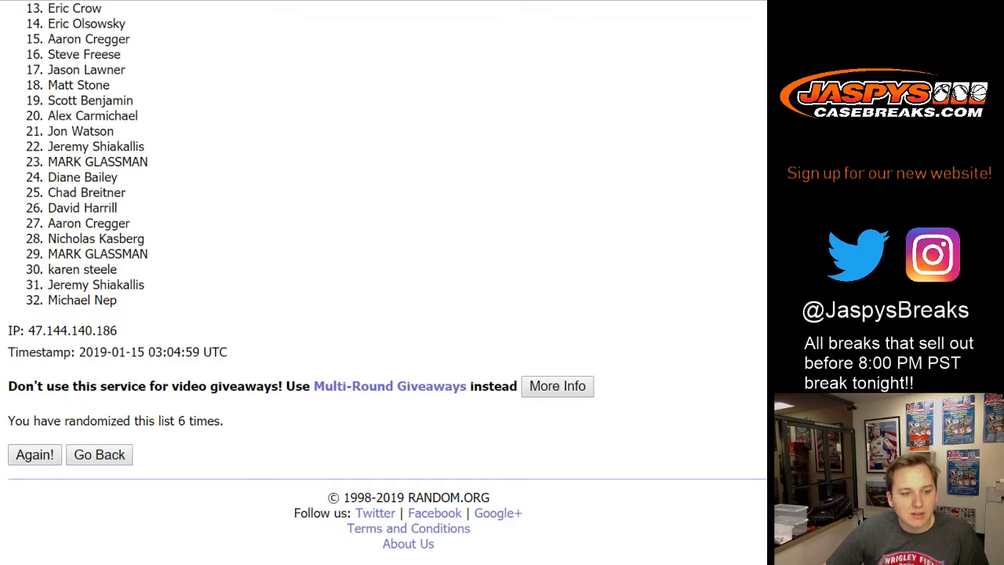
left_click(34, 454)
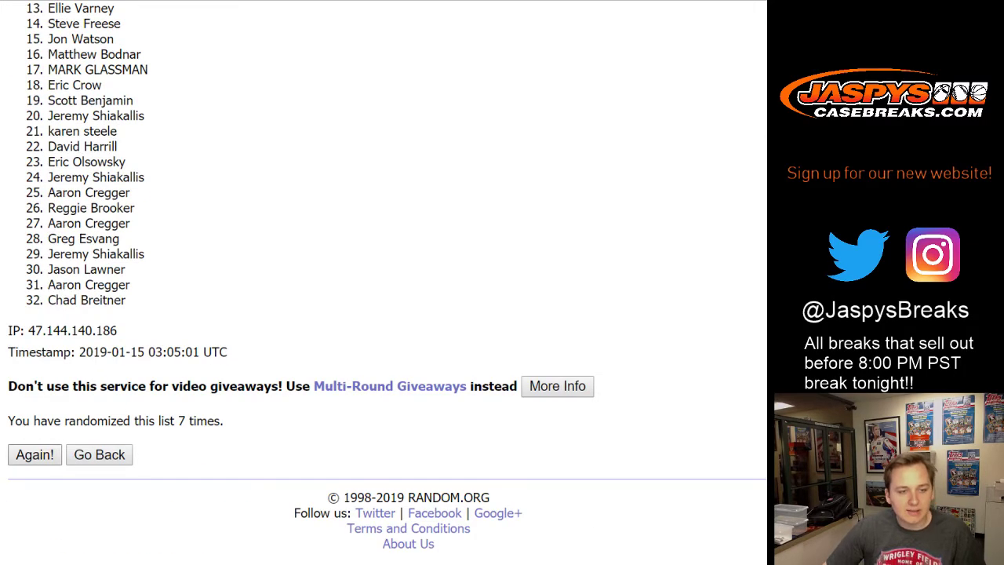
left_click(35, 455)
Copy all 32 shuffled names into column A of the 2017 Panini Pantheon Football break spreadsheet, starting at A1.
left_click_drag(48, 268, 118, 410)
key("ctrl+c")
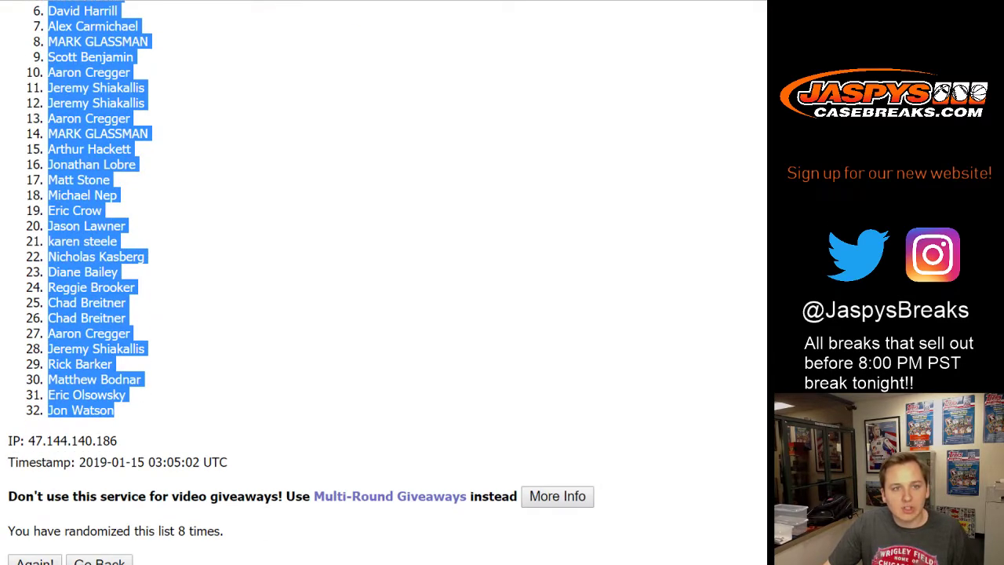
key("ctrl+Tab")
key("ctrl+v")
Set the pasted names to font size 12 and, at 90% zoom, fit column A to their width.
left_click(349, 55)
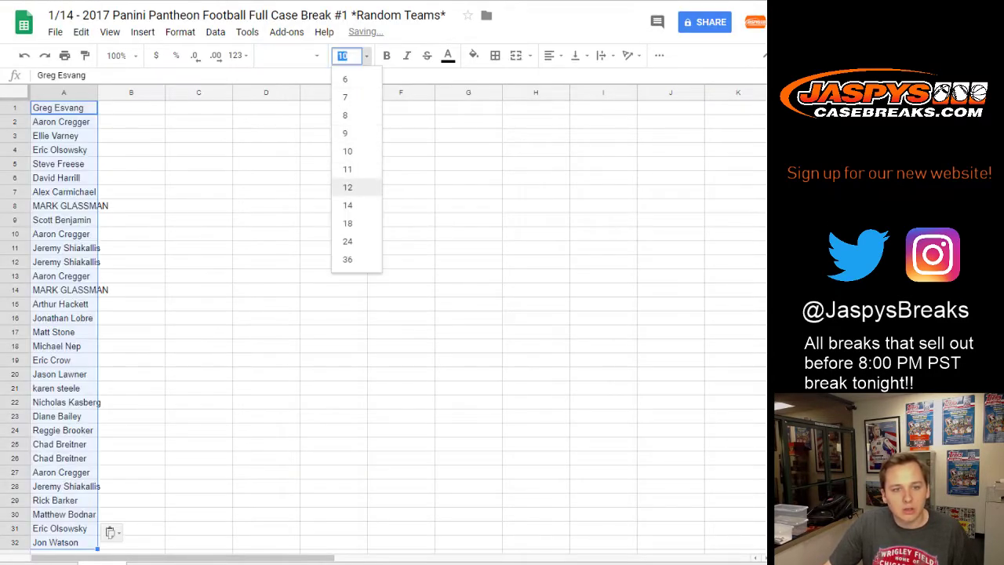
left_click(347, 187)
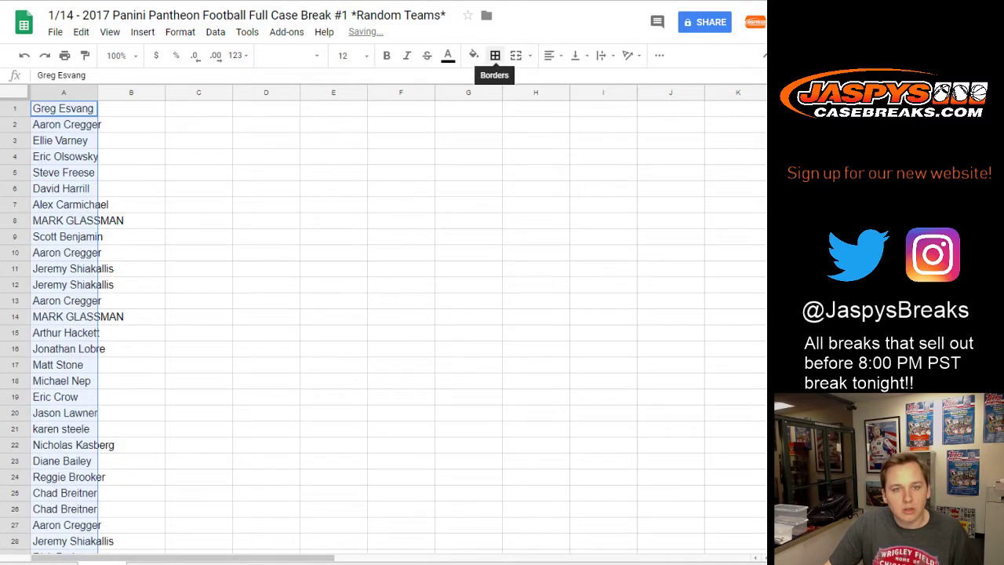
left_click(116, 55)
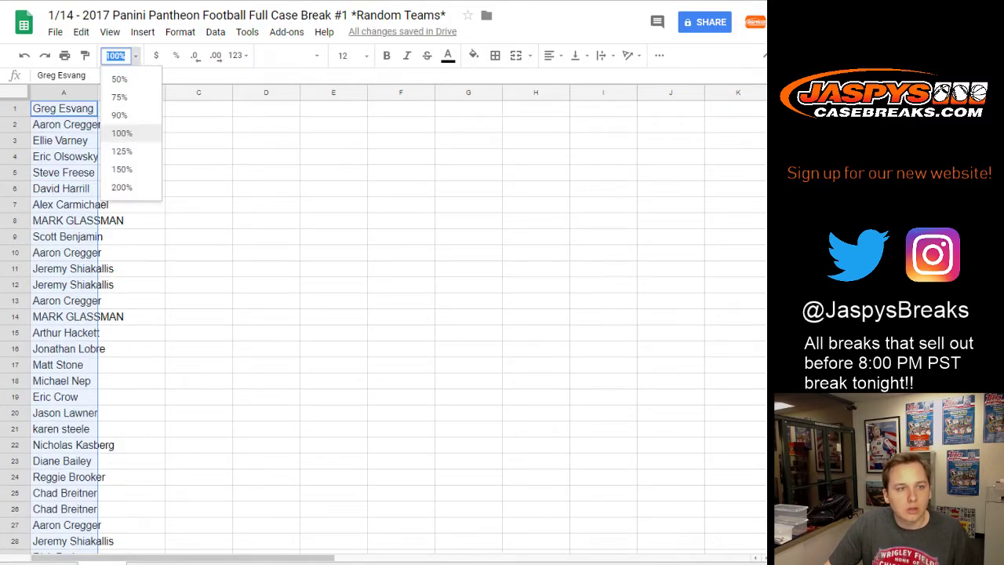
left_click(119, 114)
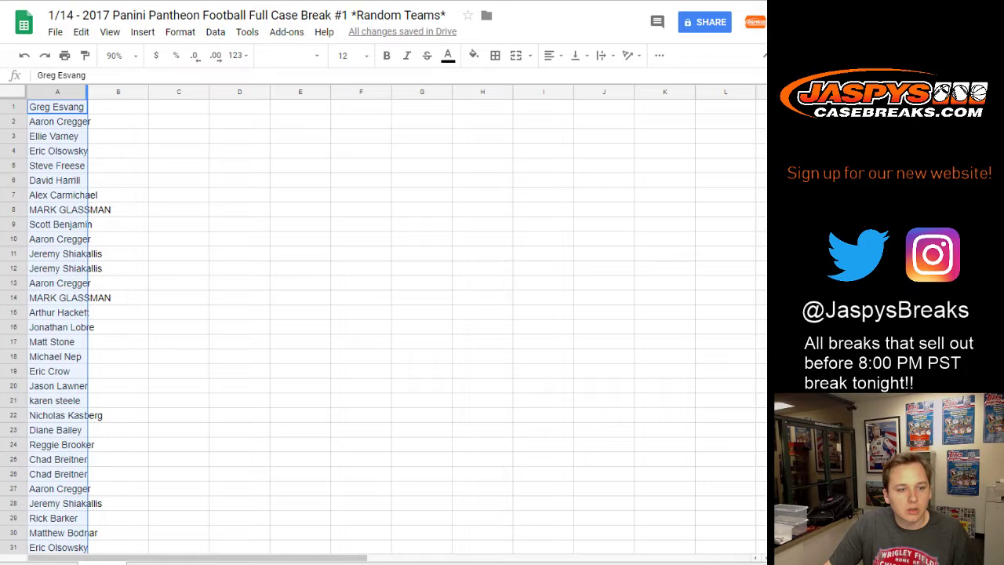
double_click(86, 92)
Set the sheet zoom to 85% and select cell B1.
left_click(116, 55)
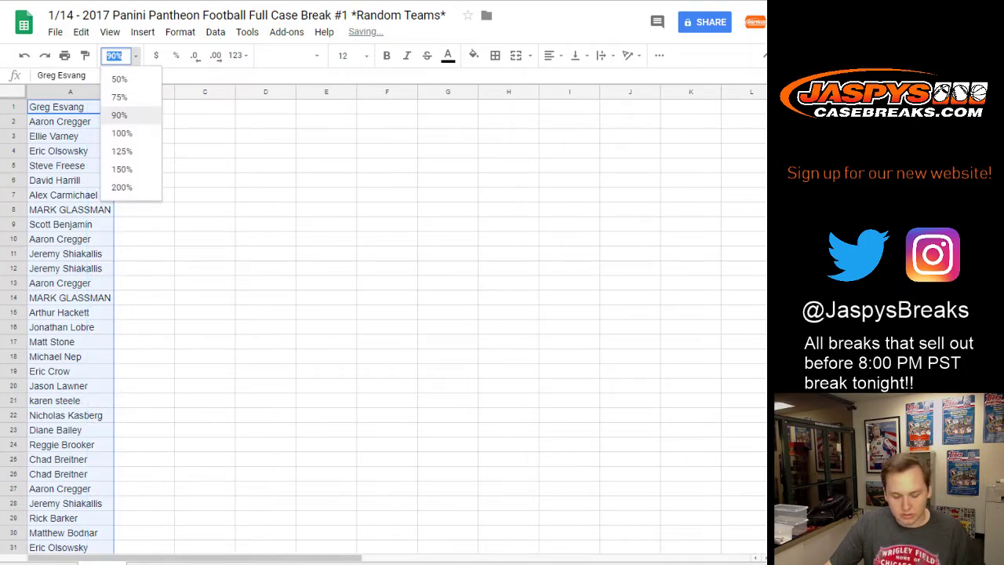
type("85")
key("Return")
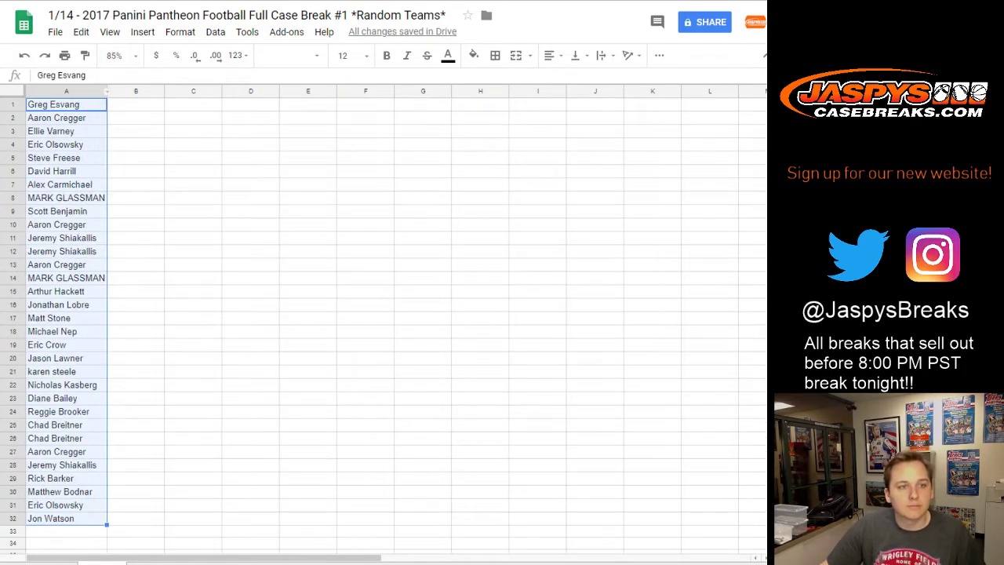
left_click(135, 104)
Switch to the List Randomizer page holding the football teams and randomize that list.
key("ctrl+Tab")
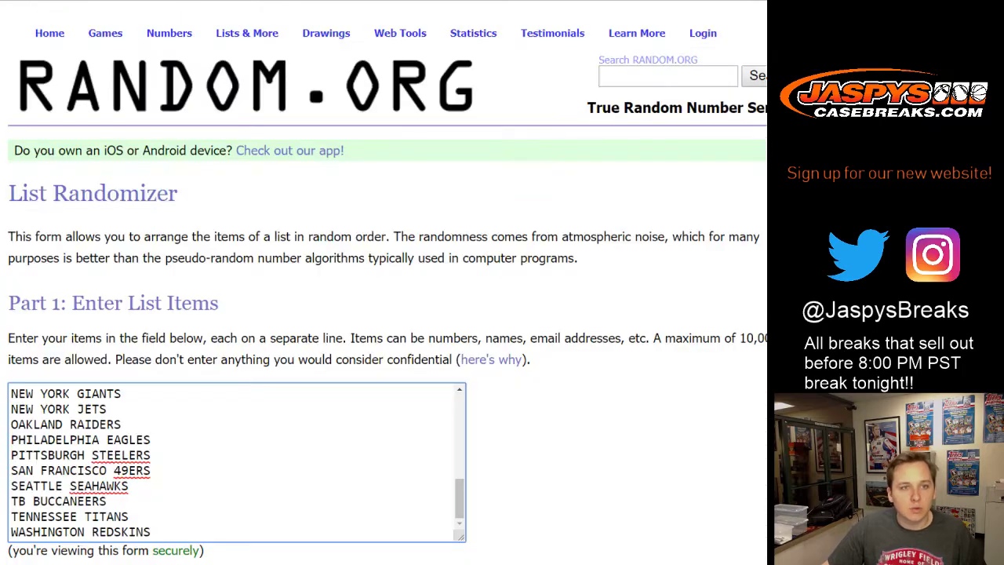
key("ctrl+Tab")
key("ctrl+Tab")
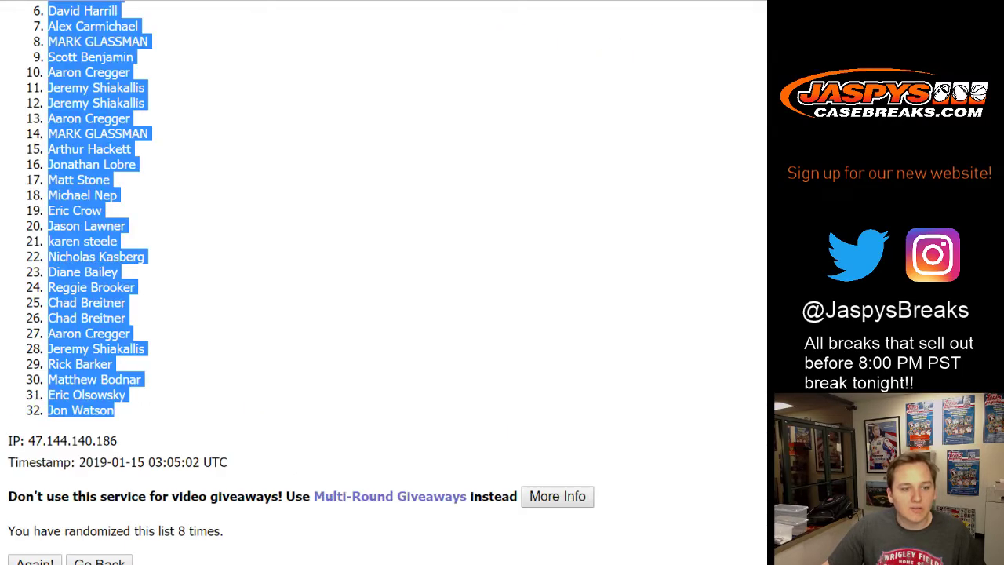
key("ctrl+Tab")
scroll(384, 283, "down", 3)
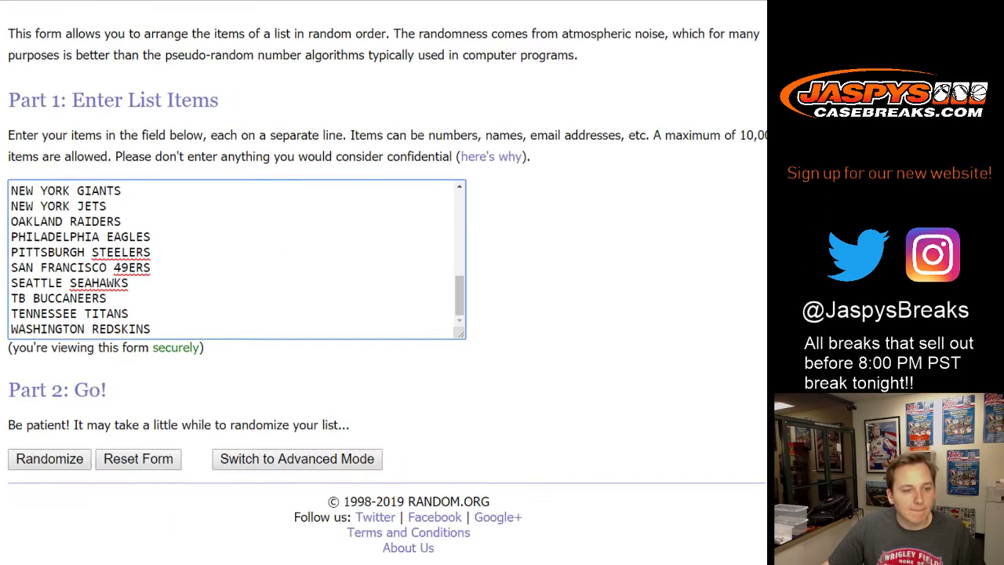
left_click(50, 454)
Reshuffle the football teams until the list has been randomized eight times.
scroll(383, 282, "down", 5)
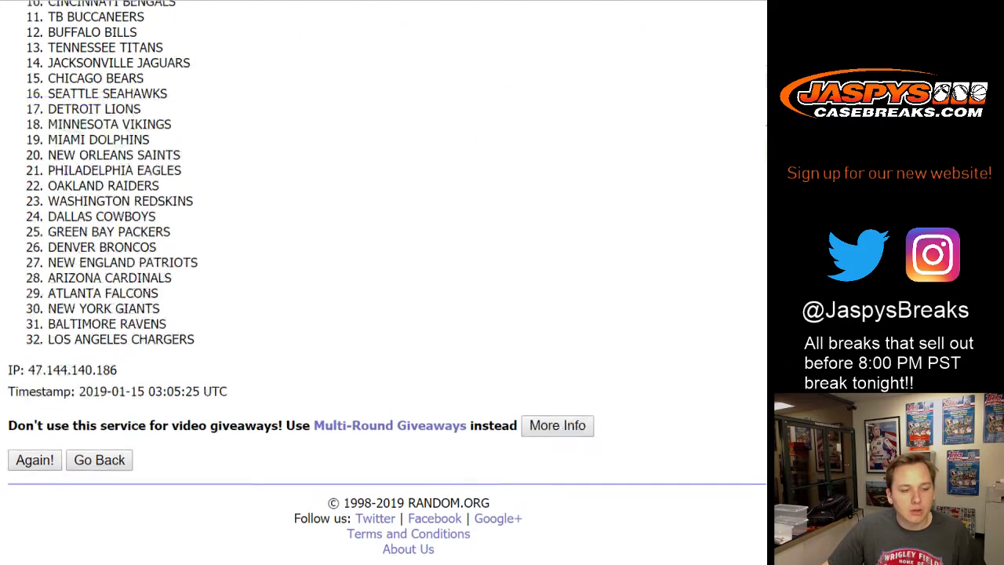
left_click(49, 454)
scroll(384, 283, "down", 5)
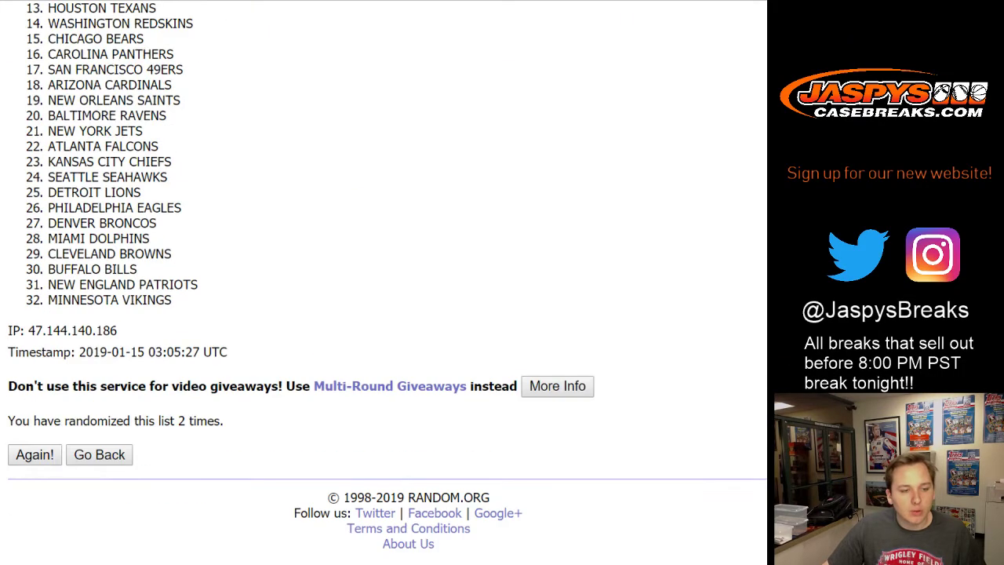
left_click(35, 454)
scroll(34, 454, "down", 5)
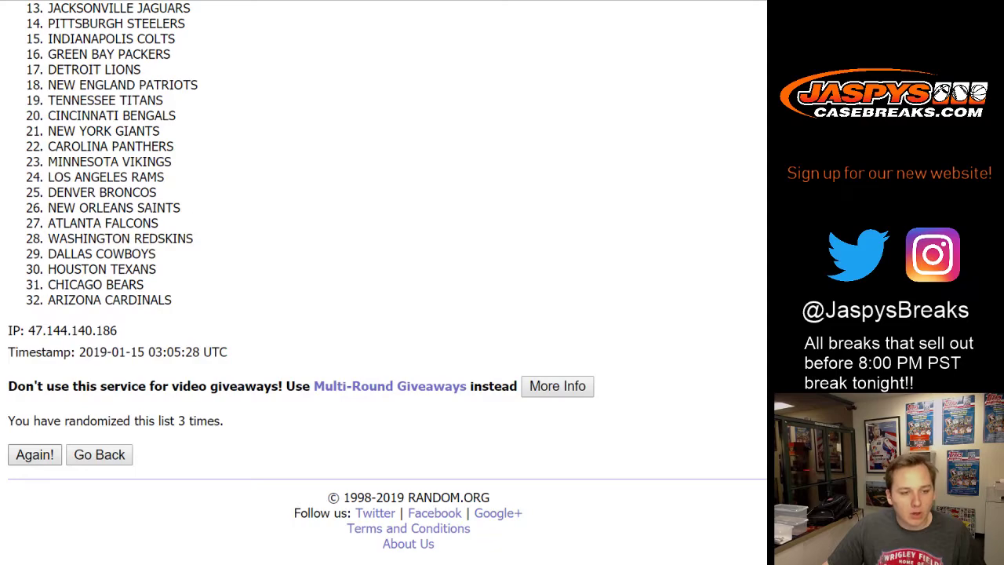
left_click(34, 454)
scroll(35, 455, "down", 5)
left_click(35, 454)
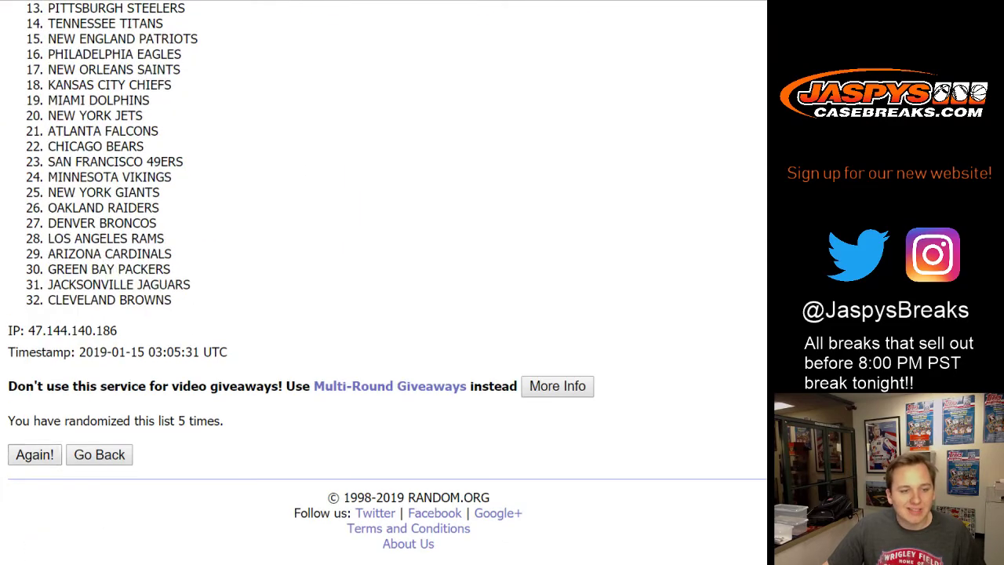
left_click(34, 454)
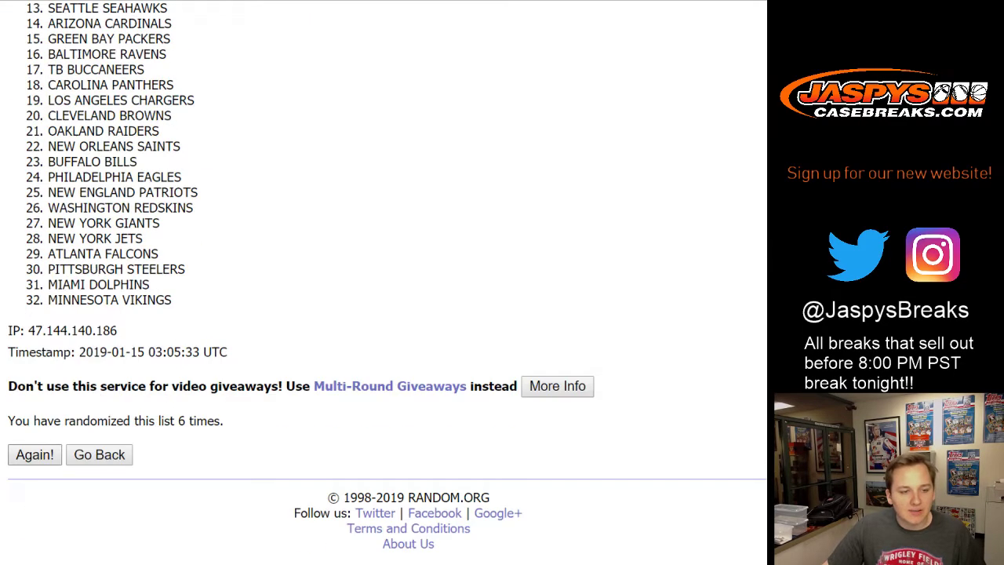
key("Return")
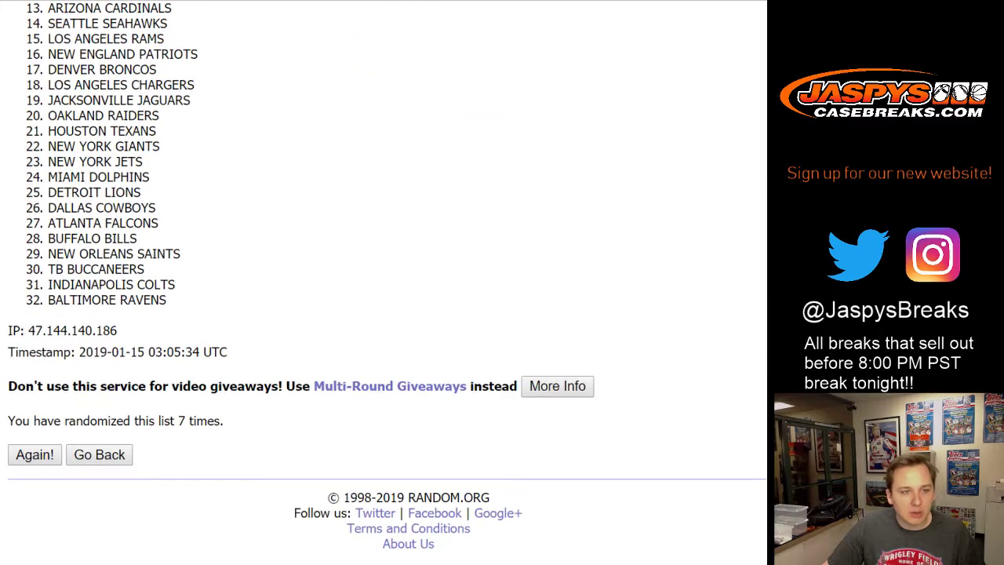
key("Return")
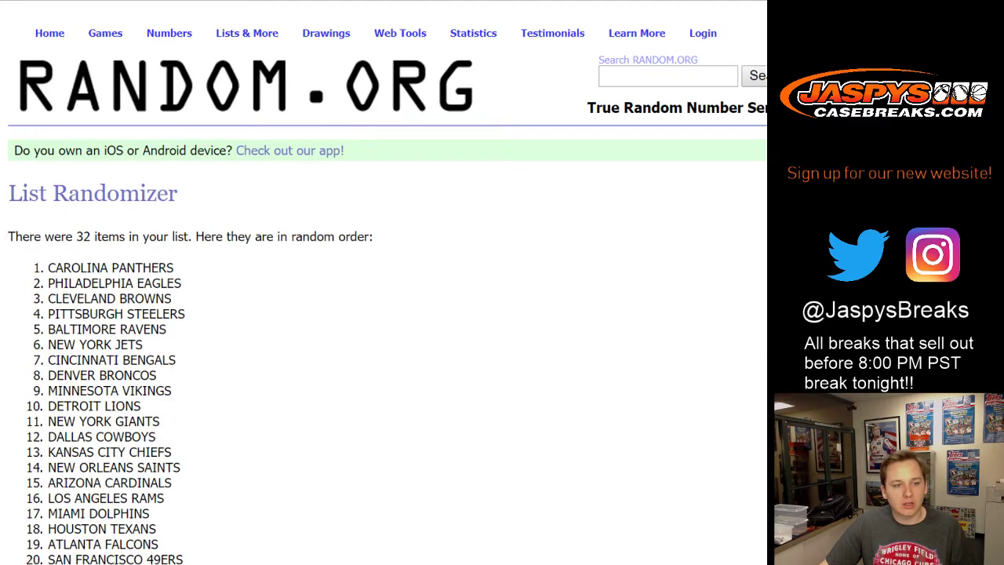
Copy all 32 shuffled teams into column B of the break spreadsheet, starting at B1 beside the names.
left_click_drag(48, 268, 144, 476)
key("ctrl+c")
scroll(177, 298, "down", 3)
scroll(383, 283, "down", 3)
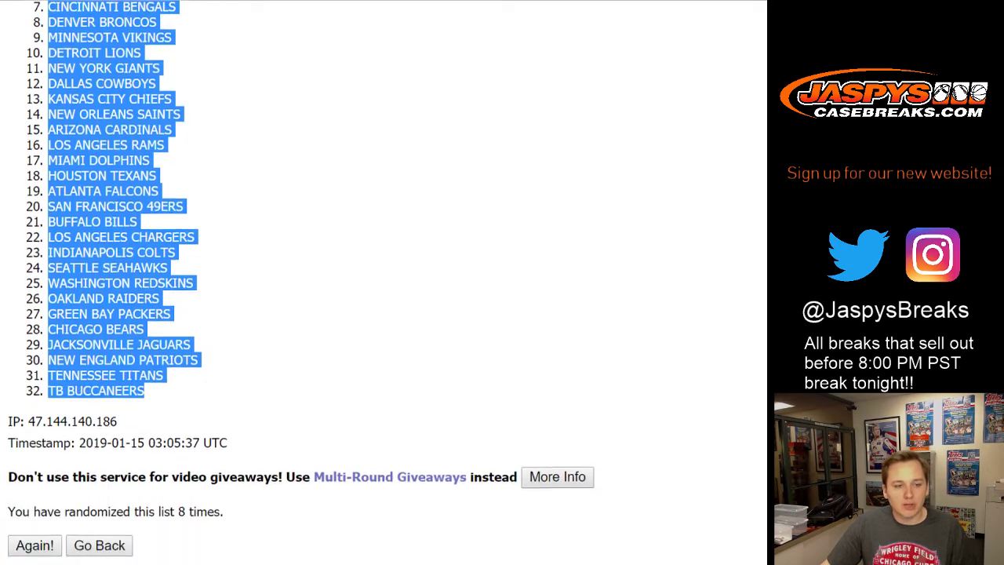
key("ctrl+Tab")
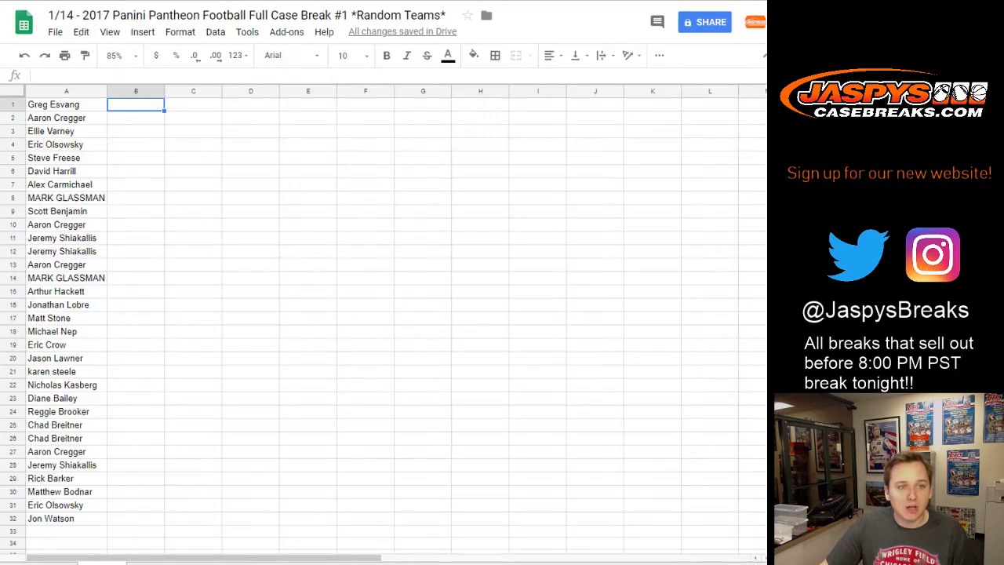
key("ctrl+v")
Set the pasted team names in column B to font size 12 and widen columns A and B to fit their text.
left_click(349, 55)
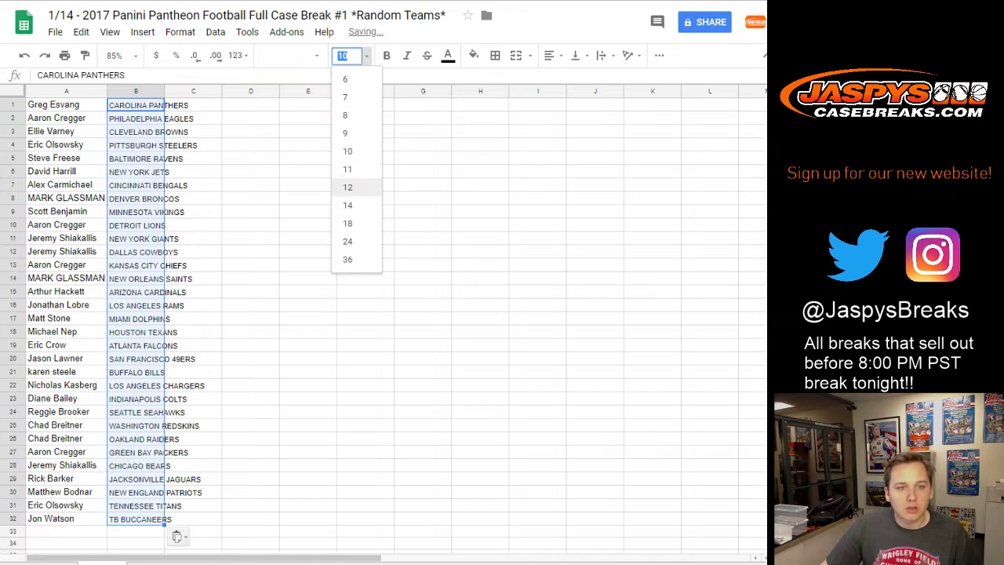
left_click(347, 187)
double_click(163, 91)
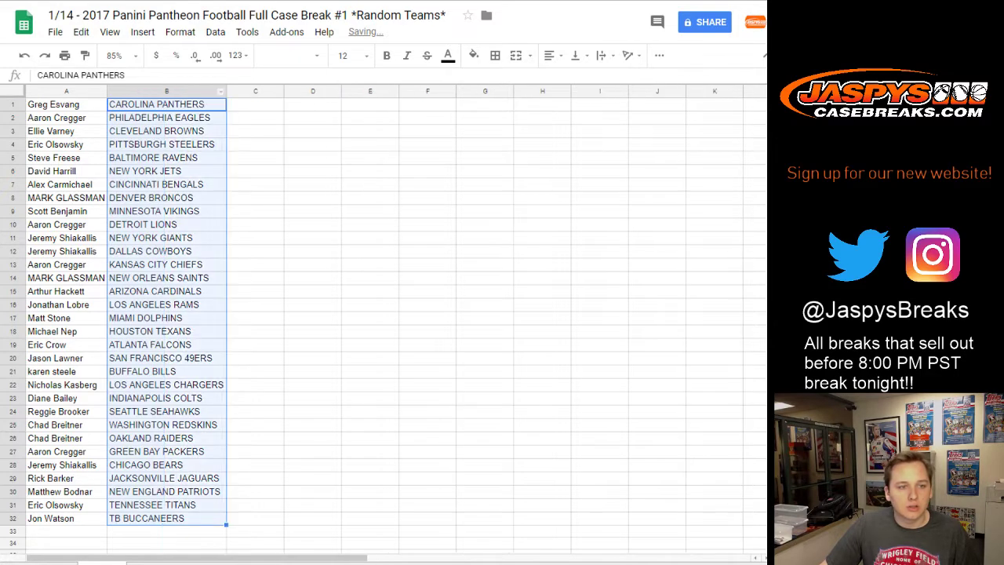
left_click_drag(107, 91, 118, 91)
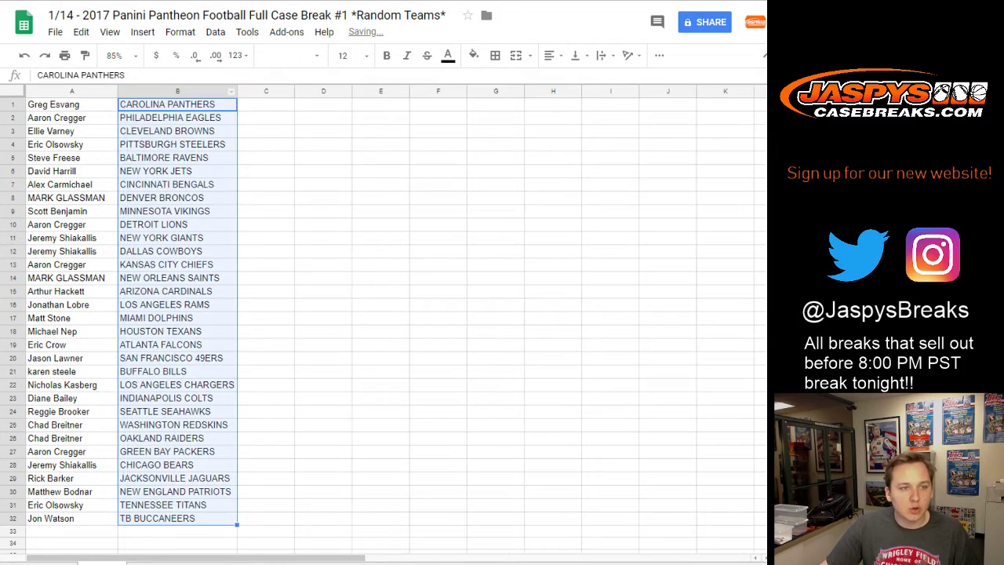
Review each participant and team pairing row by row, moving down column B from B1 to B32.
left_click(177, 104)
key("Down")
key("Down")
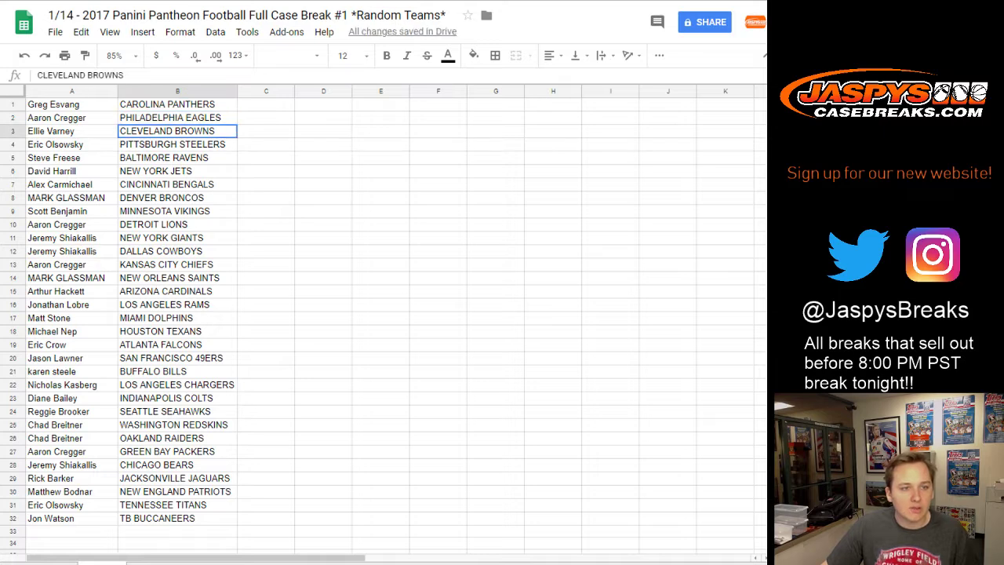
key("Down")
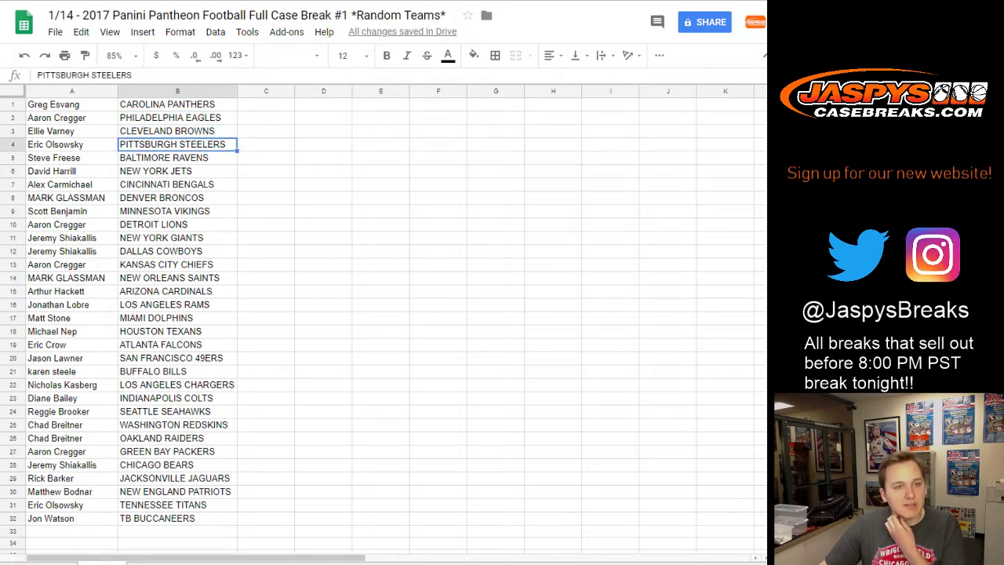
key("Down")
key("Down")
key("Down")
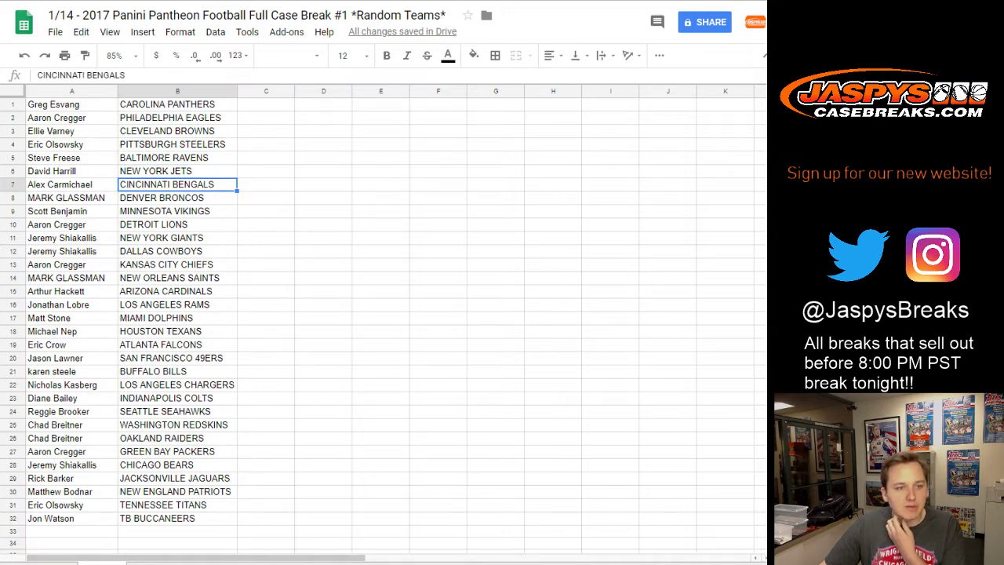
key("Down")
key("Down")
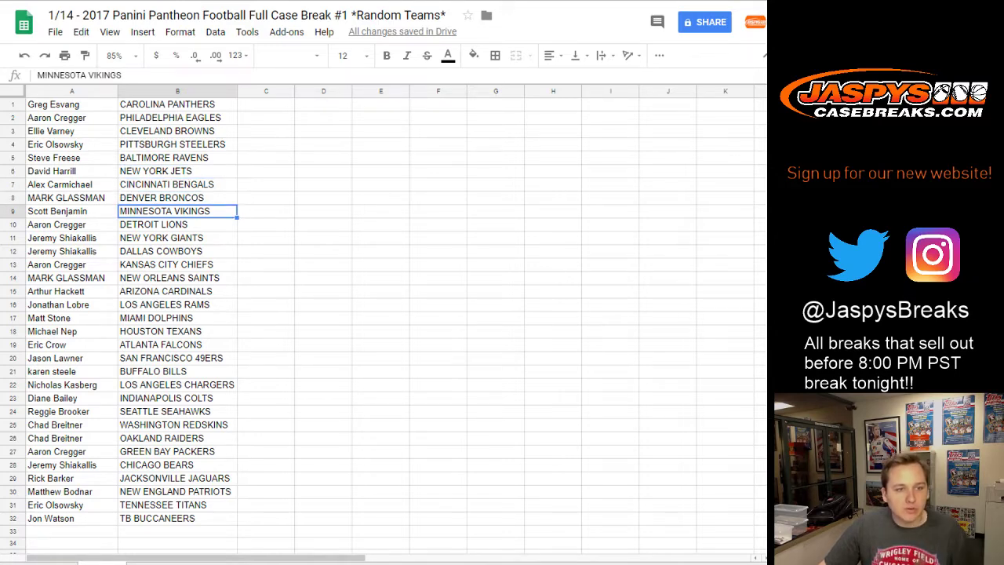
key("Down")
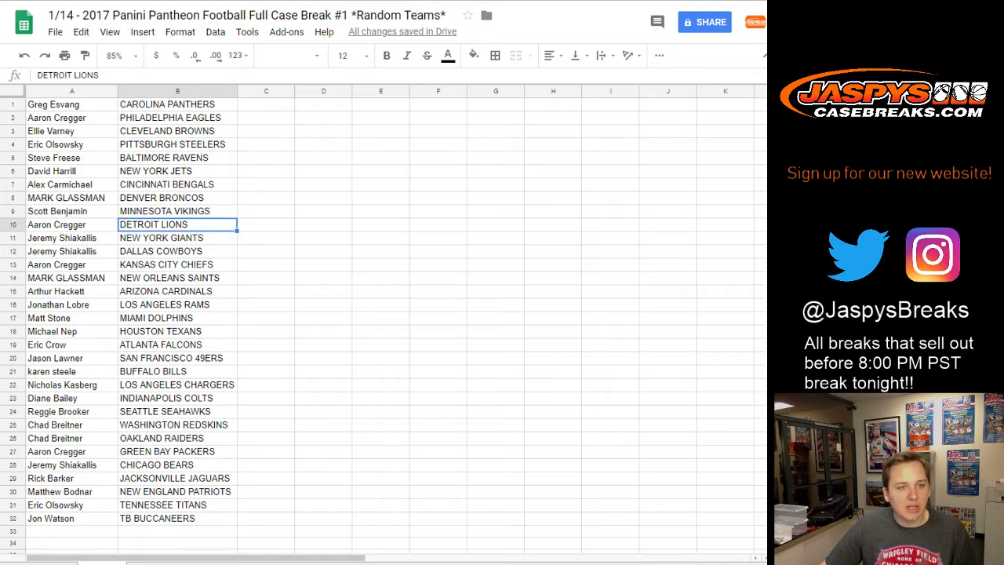
key("Down")
key("Down")
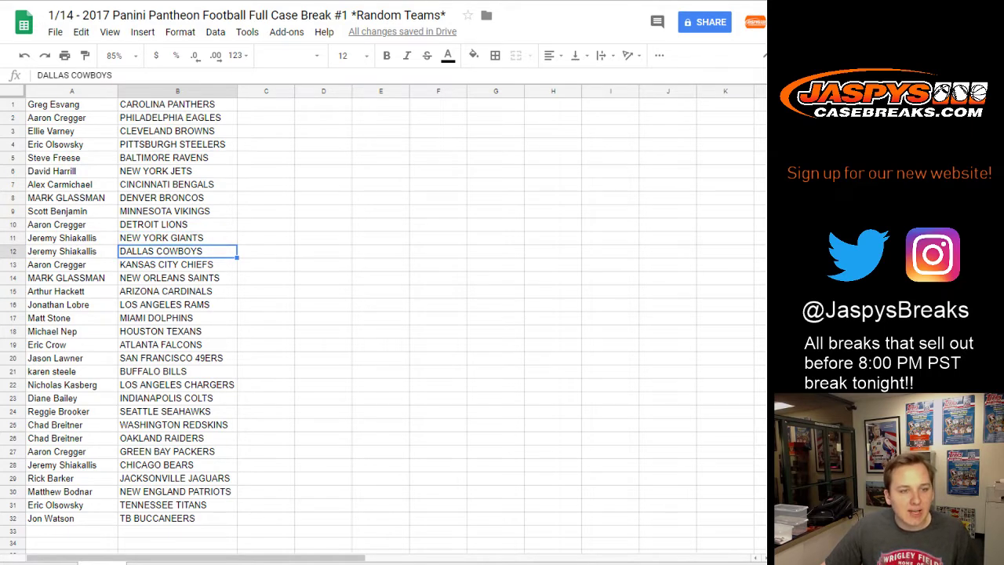
key("Down")
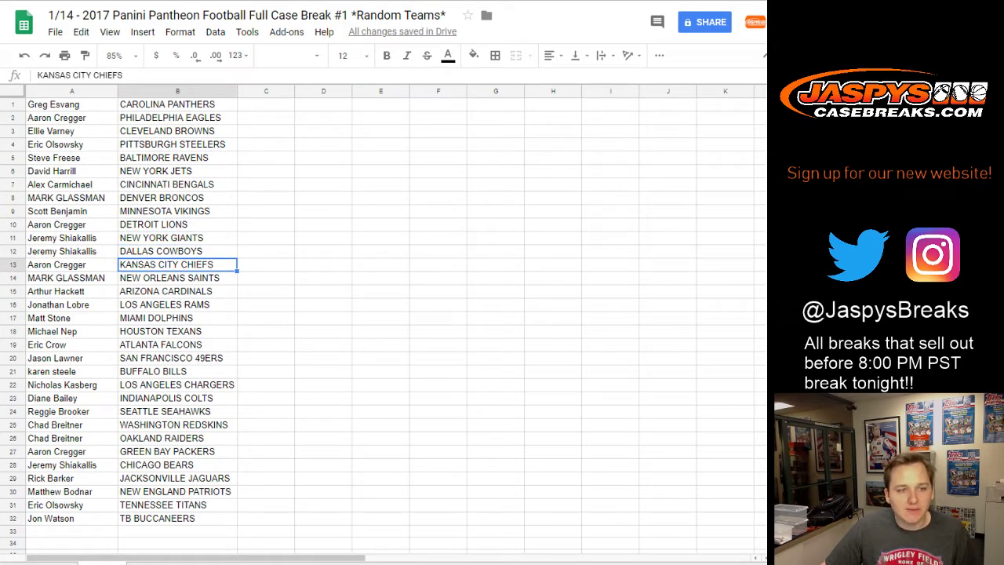
key("Down")
key("Down")
key("Down")
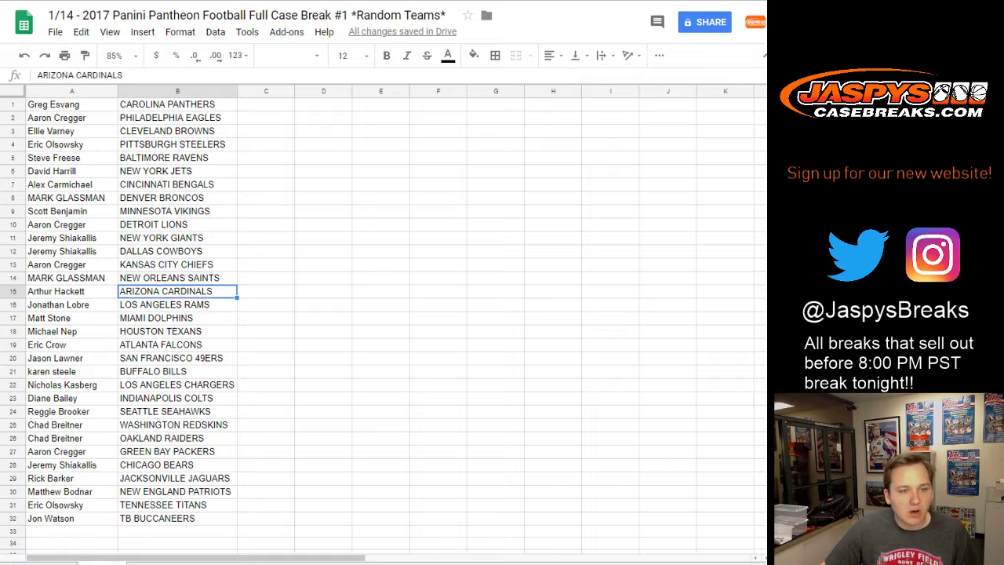
key("Down")
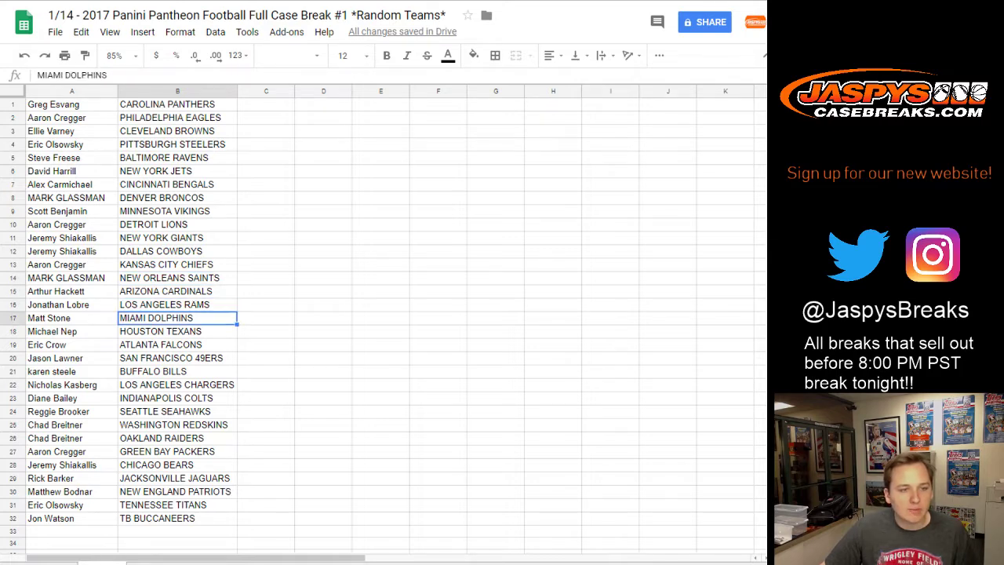
key("Down")
key("Down")
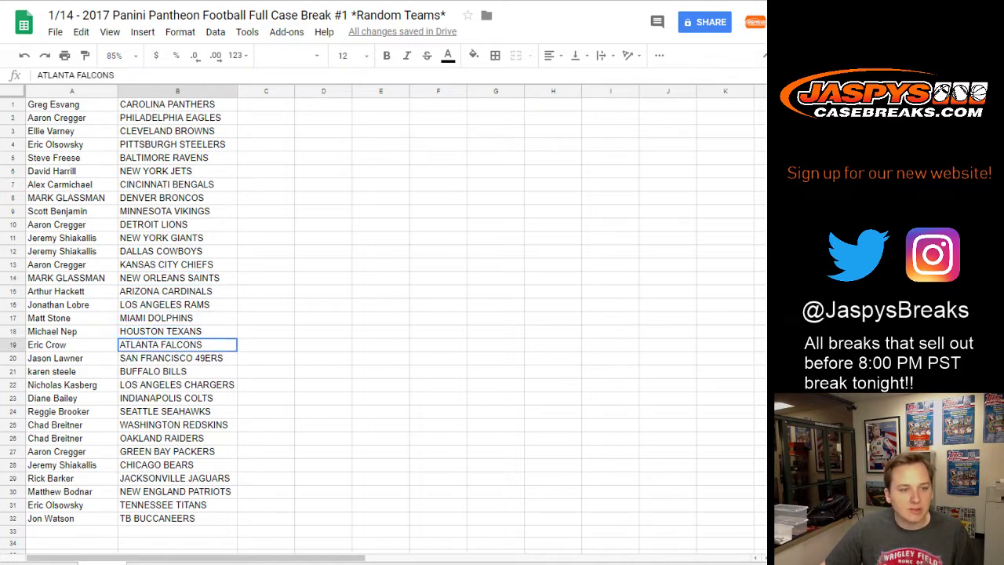
key("Down")
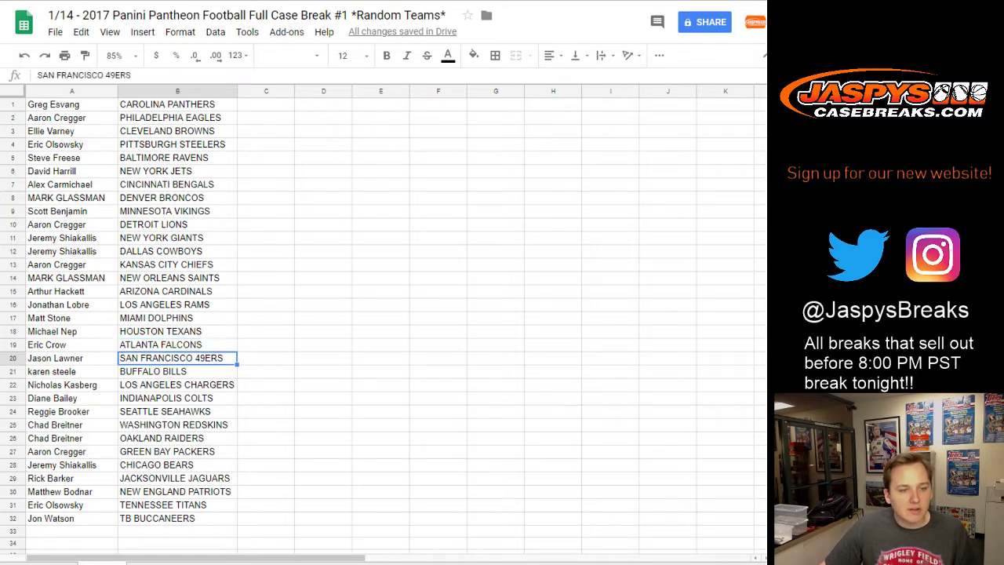
key("Down")
key("Down")
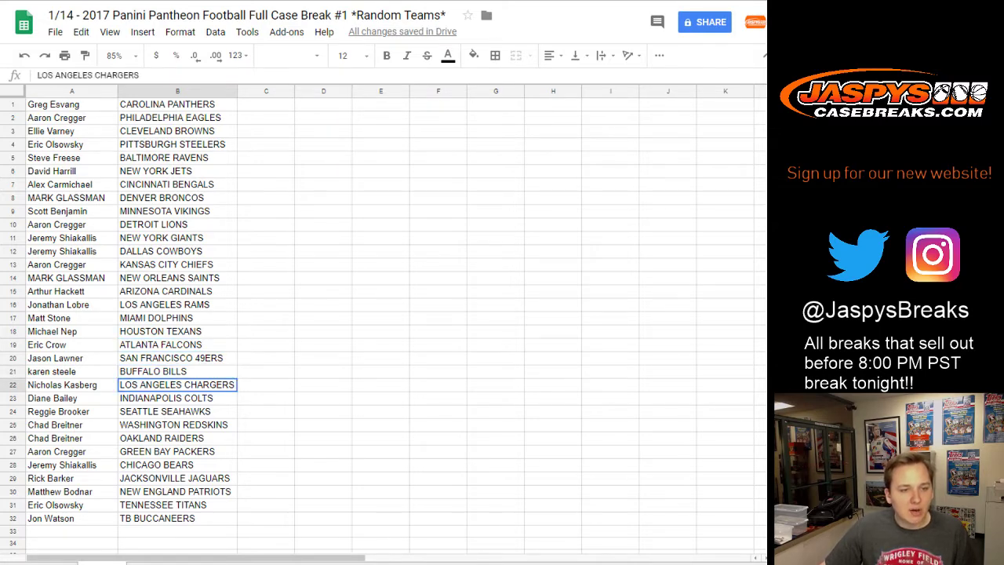
key("Down")
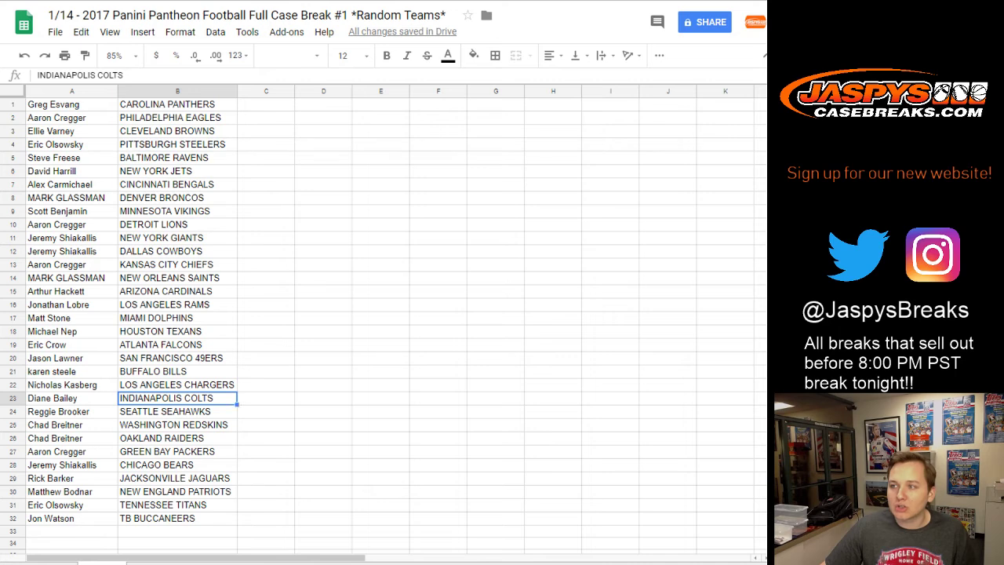
key("Down")
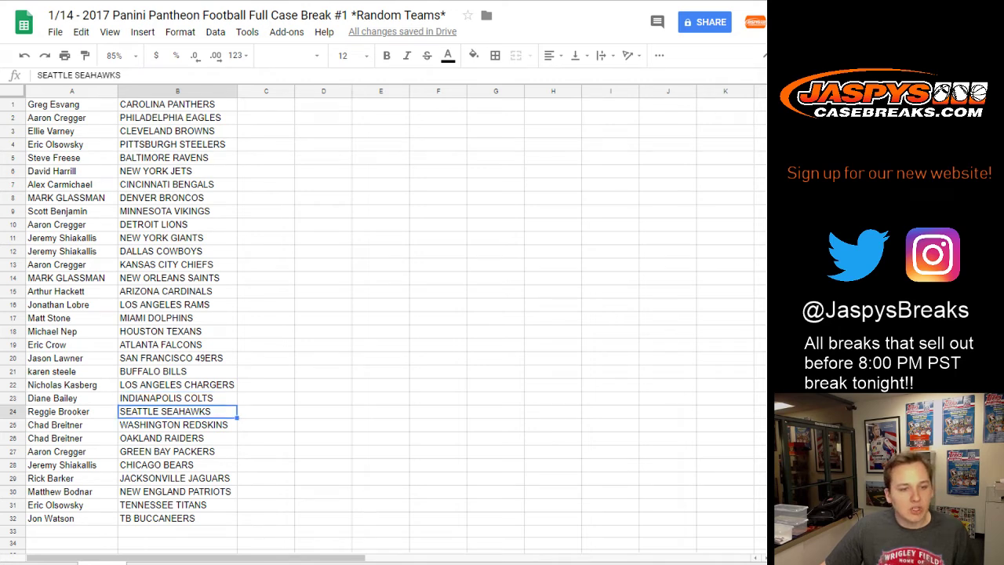
key("Down")
key("Down")
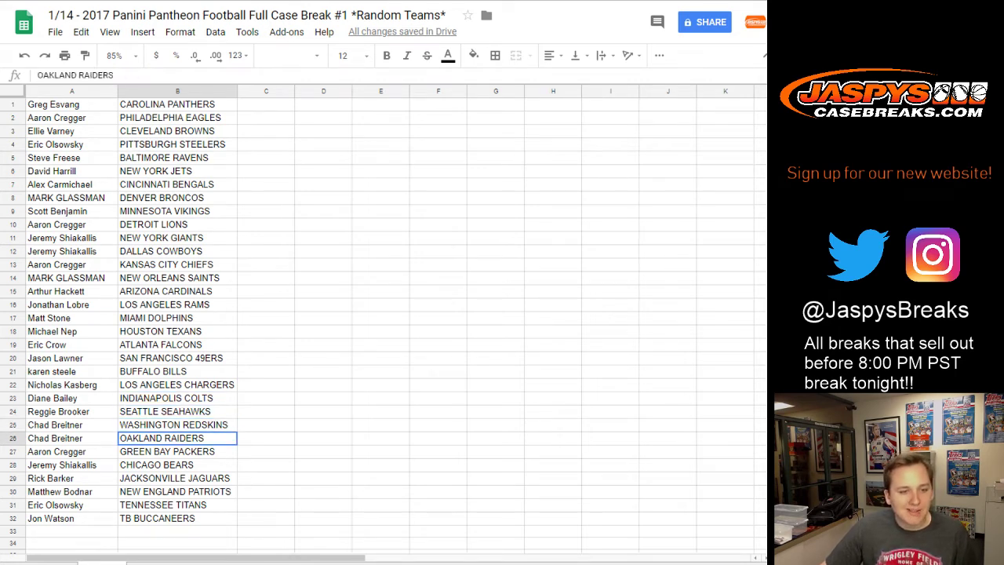
key("Down")
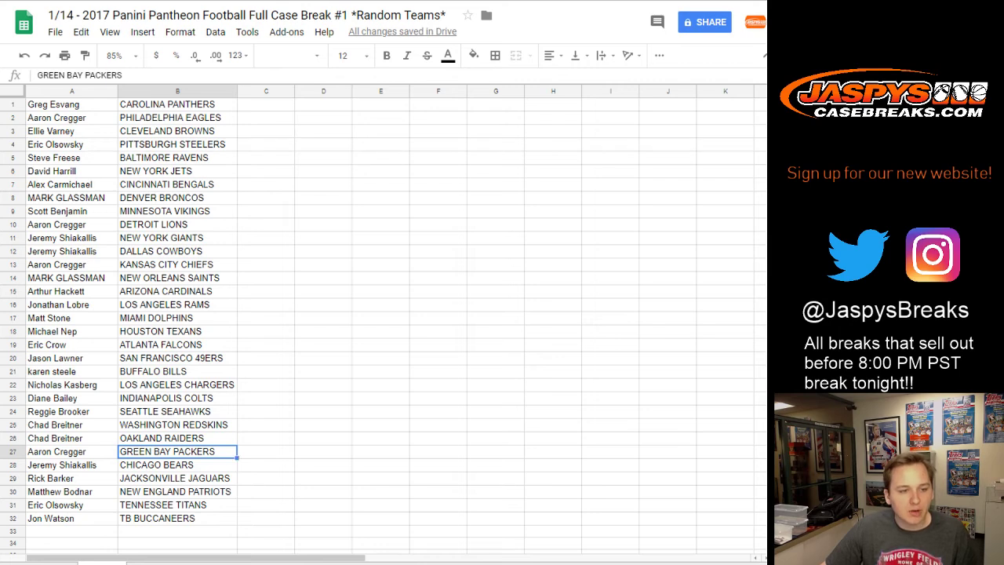
key("Down")
key("Down")
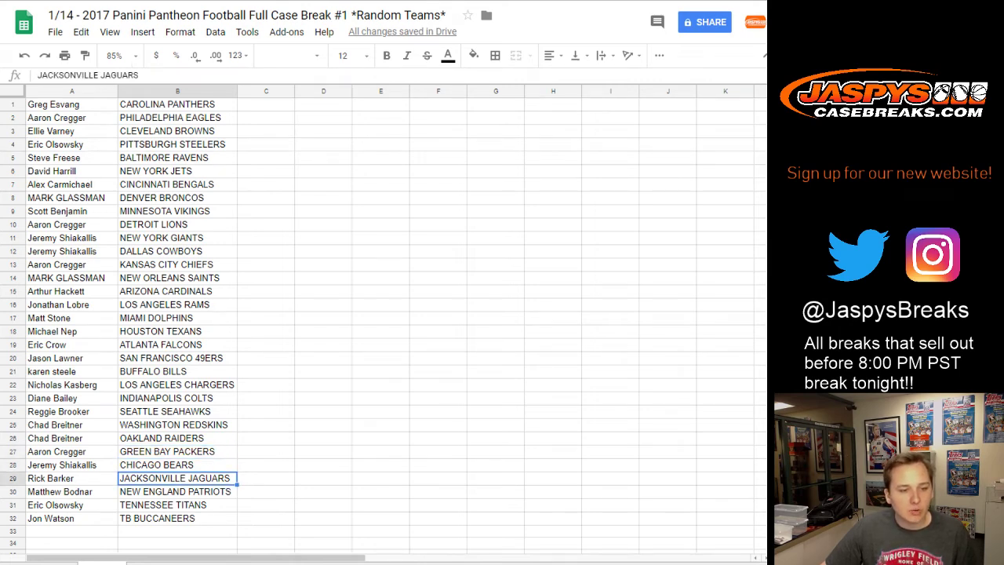
key("Down")
key("Down")
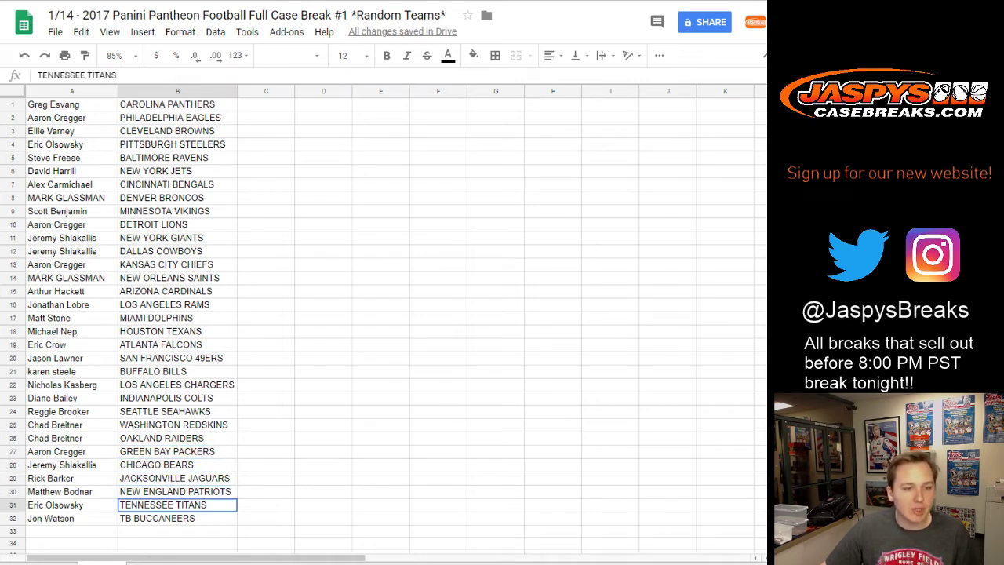
key("Down")
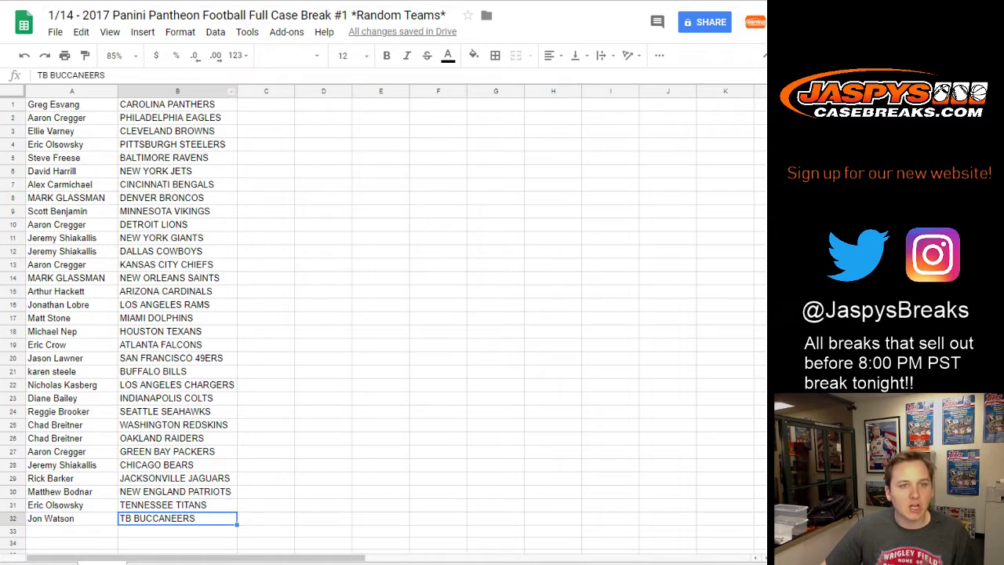
Sort the sheet A → Z by the team names in column B and apply all borders to A1:B32.
left_click(230, 92)
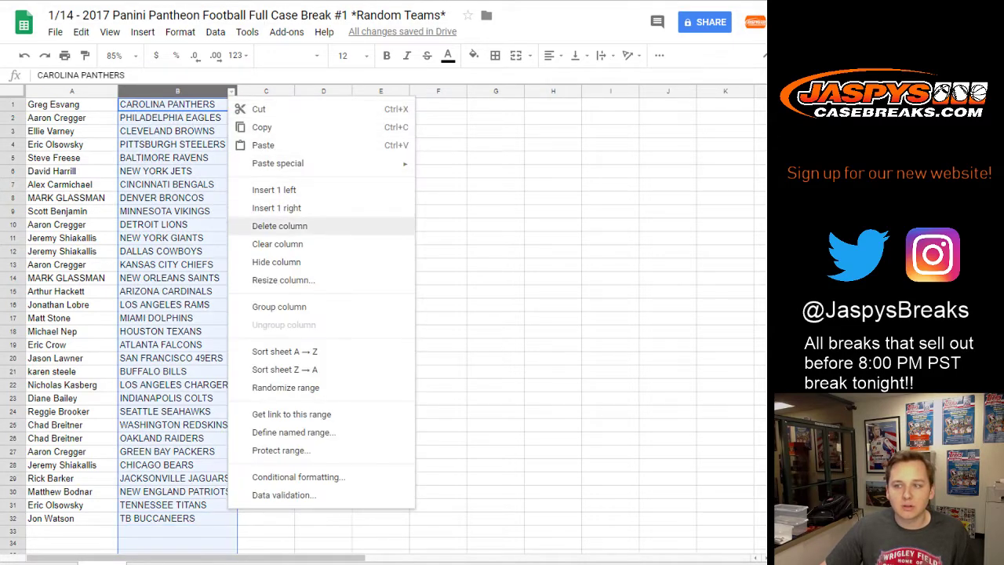
left_click(284, 351)
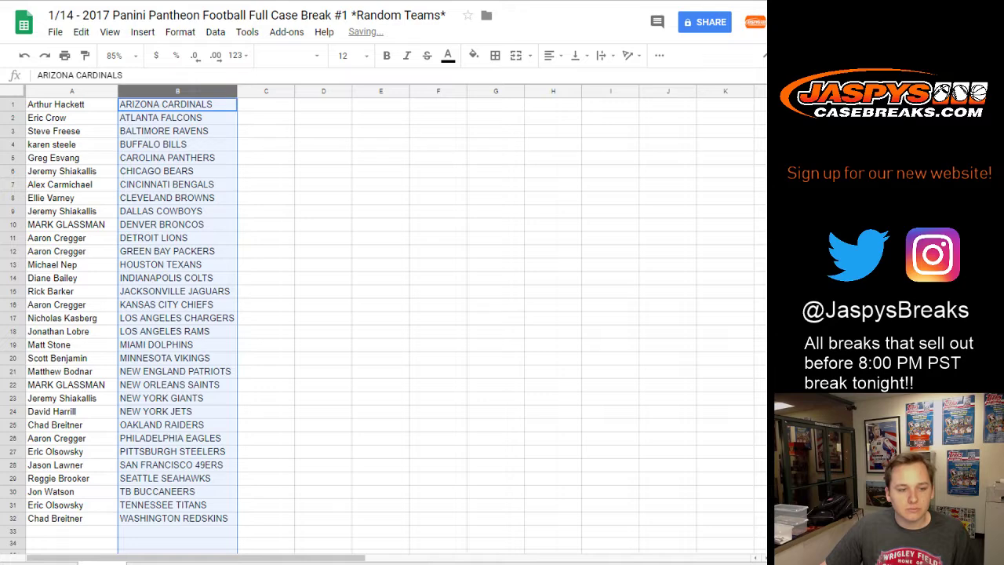
left_click(176, 518)
left_click_drag(177, 517, 79, 103)
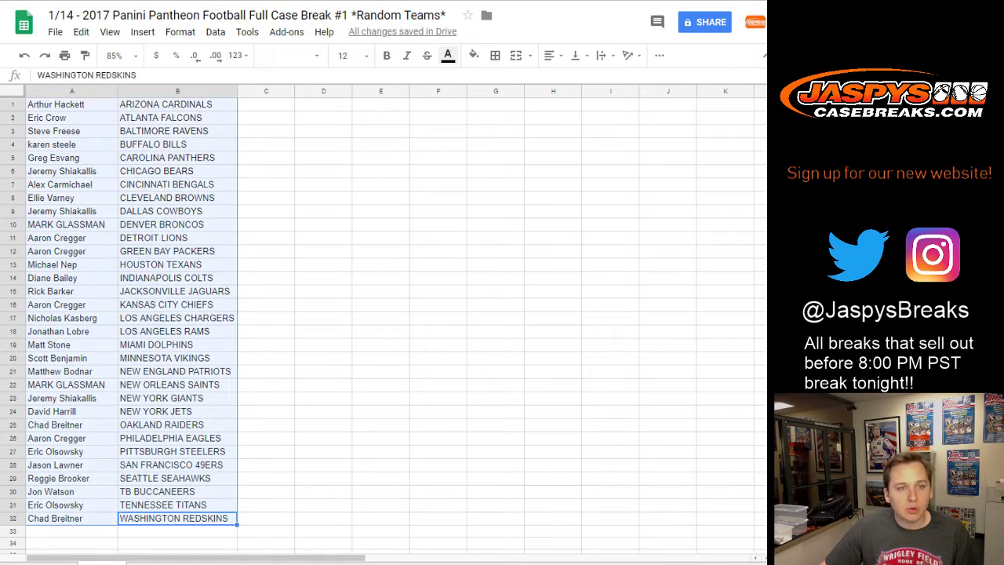
left_click(495, 55)
left_click(500, 83)
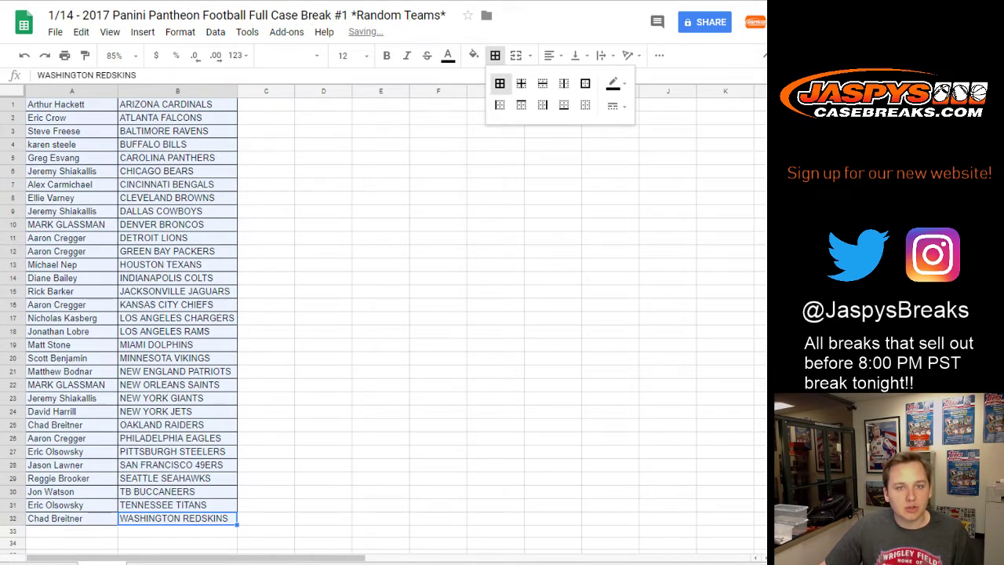
Switch to the Cardboard Connection page and look through the 2017 Panini Pantheon Football set checklists, including the autograph and relic sets.
key("ctrl+Tab")
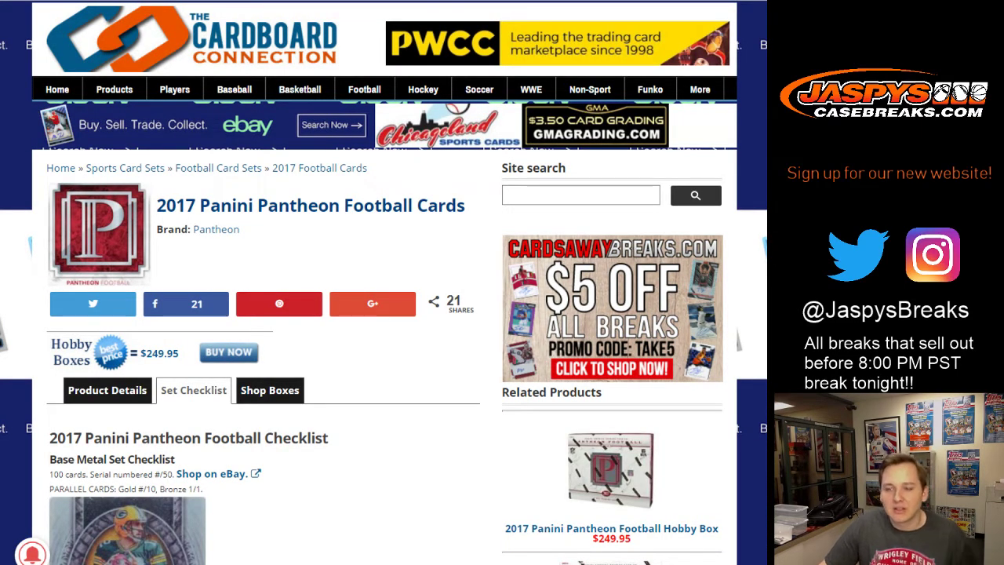
scroll(385, 282, "down", 5)
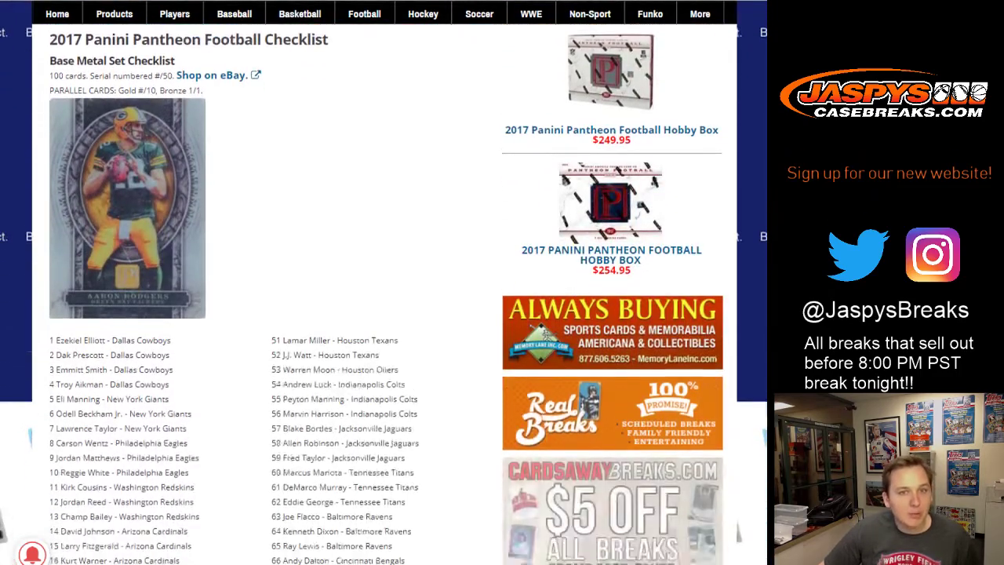
scroll(384, 282, "down", 7)
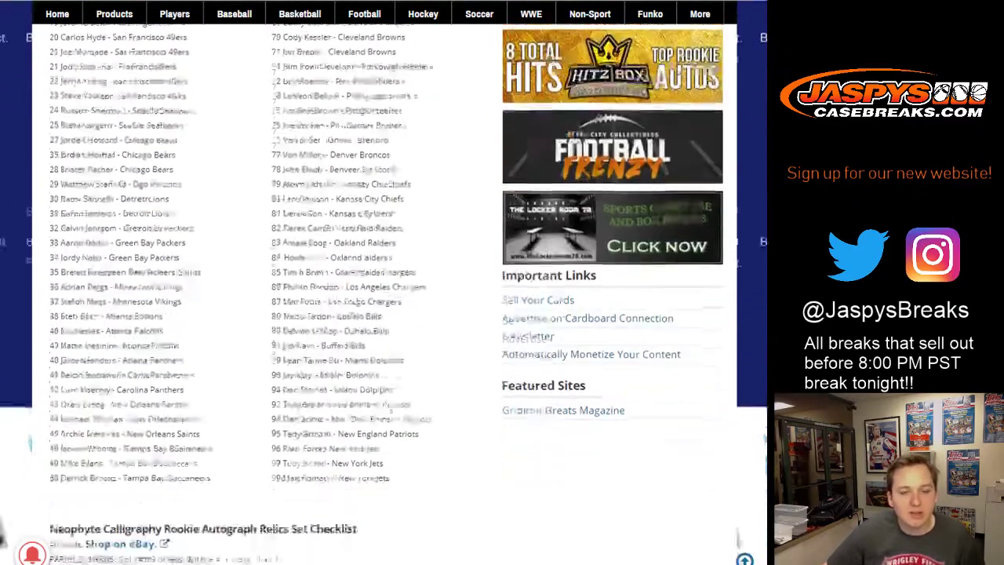
scroll(384, 282, "down", 12)
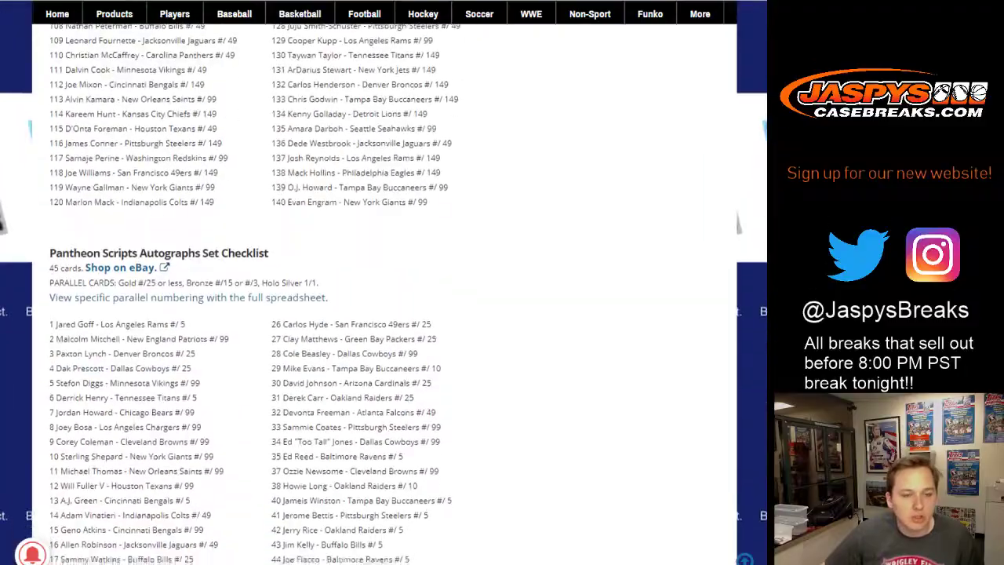
scroll(384, 283, "down", 15)
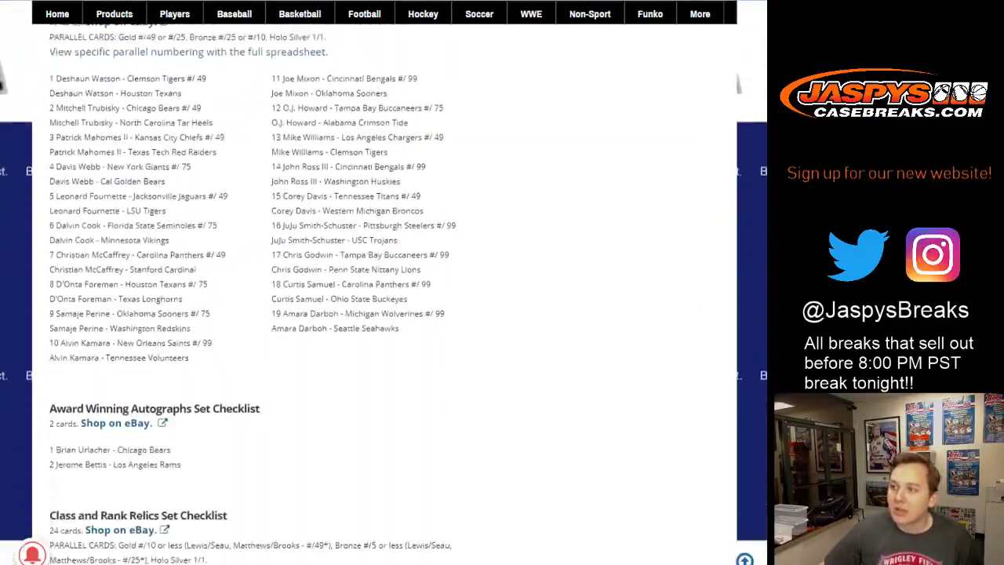
scroll(384, 282, "down", 20)
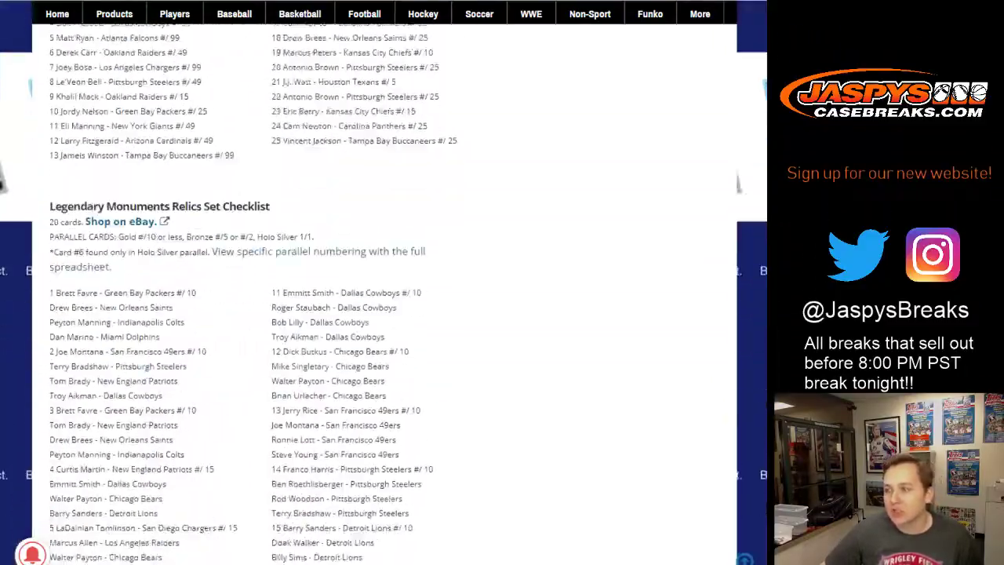
scroll(385, 282, "down", 20)
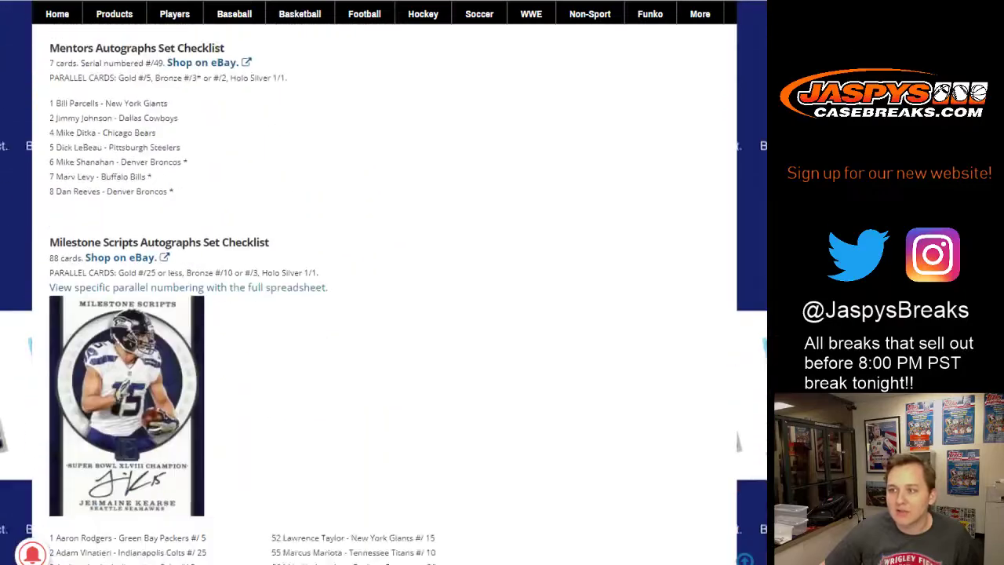
scroll(384, 282, "down", 8)
scroll(385, 282, "up", 5)
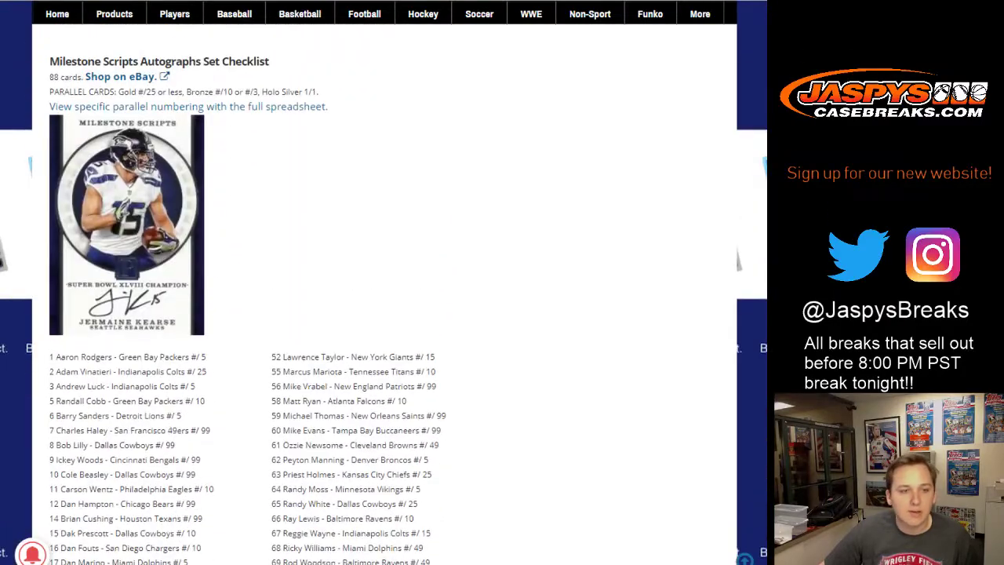
scroll(384, 283, "down", 10)
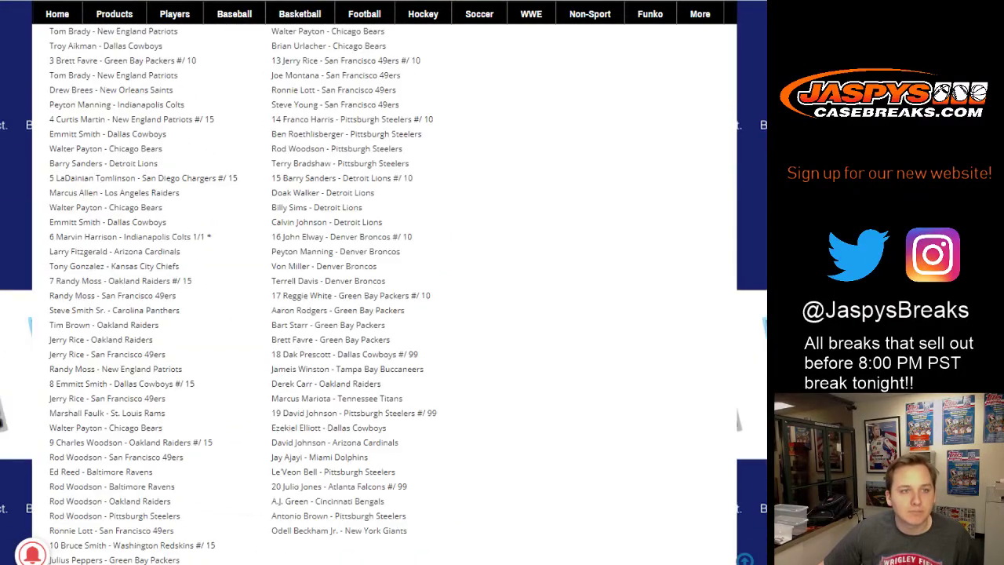
Switch back to the team pairing spreadsheet and print the current sheet in portrait orientation with the workbook title included.
key("ctrl+Tab")
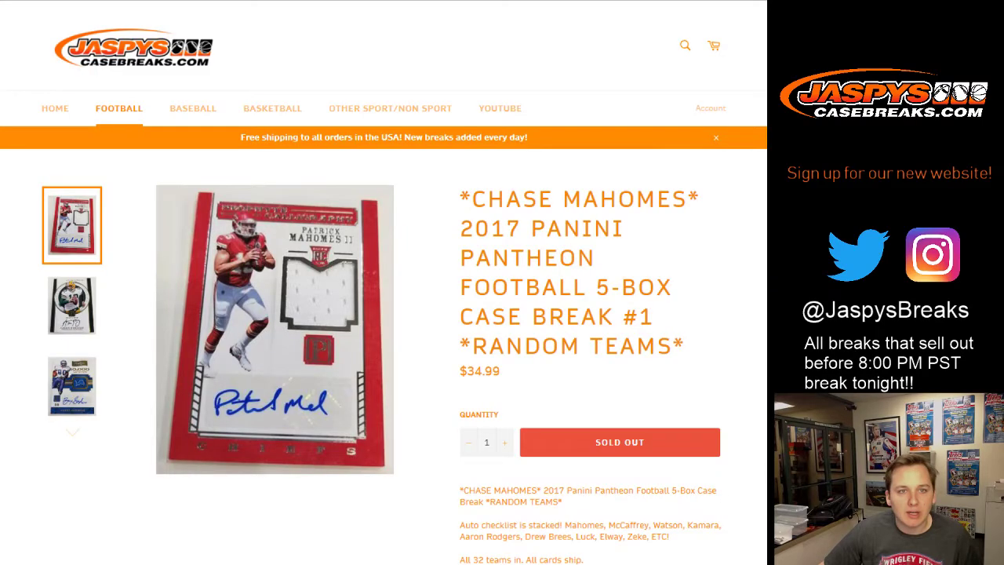
key("ctrl+Tab")
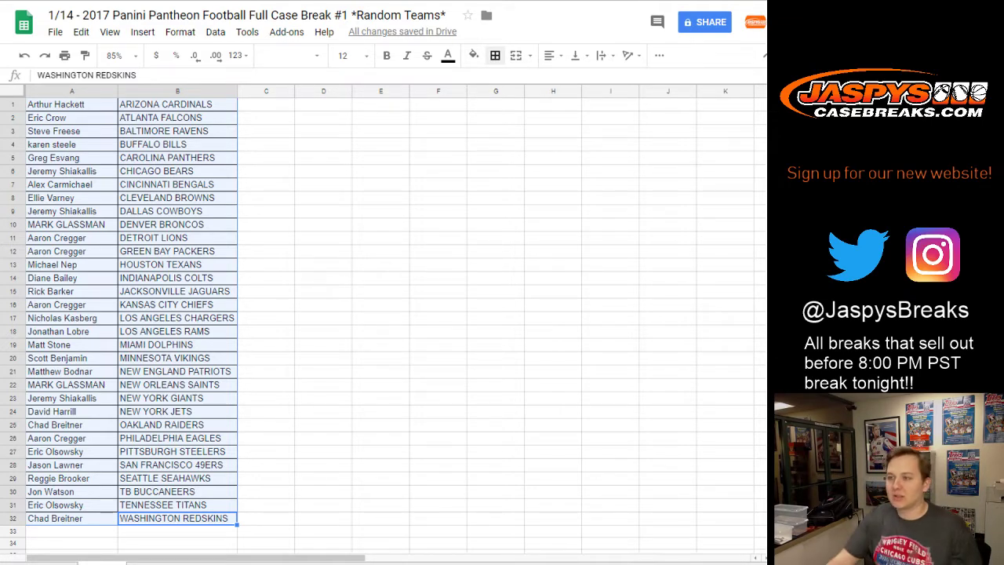
left_click(64, 55)
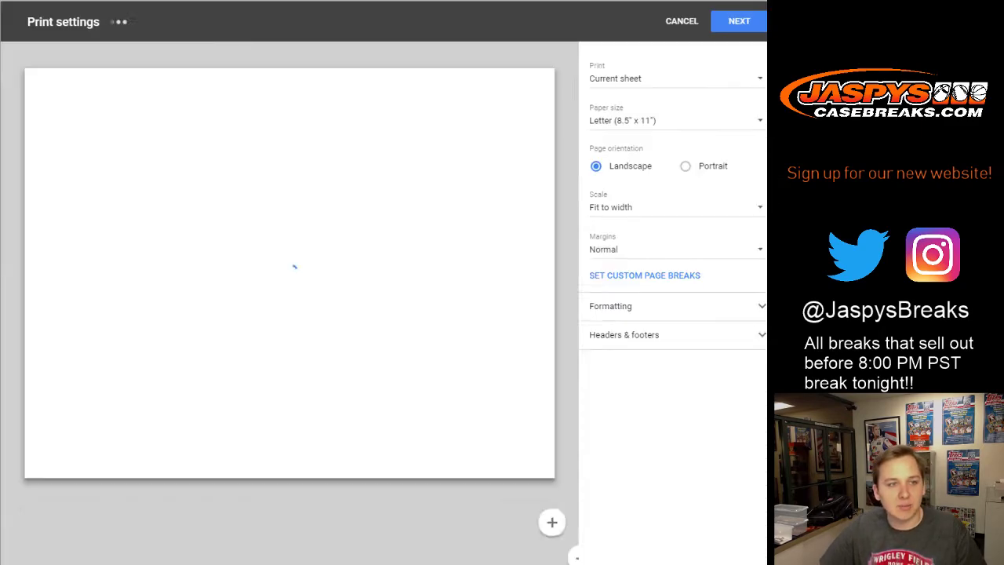
left_click(685, 165)
left_click(623, 334)
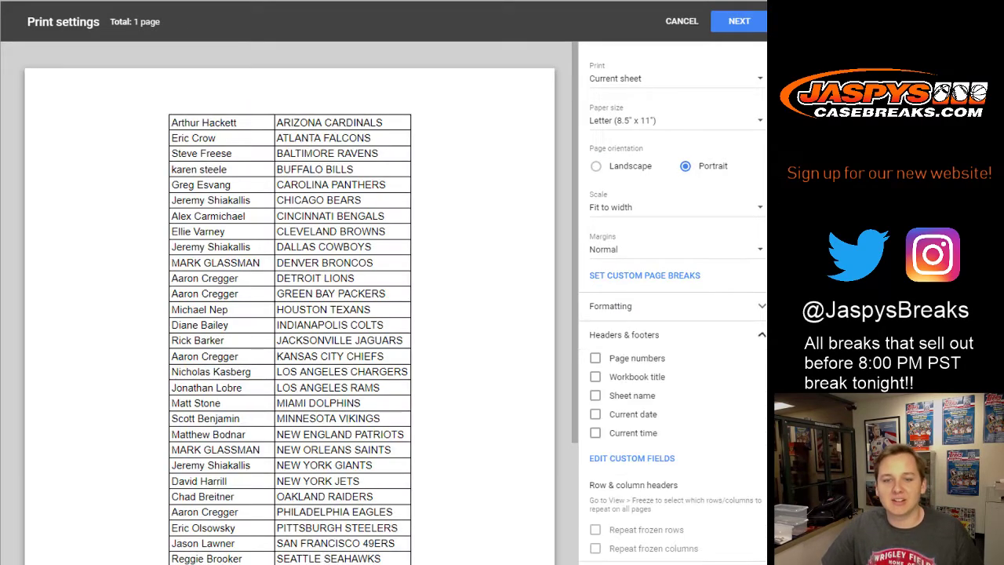
left_click(595, 376)
left_click(738, 21)
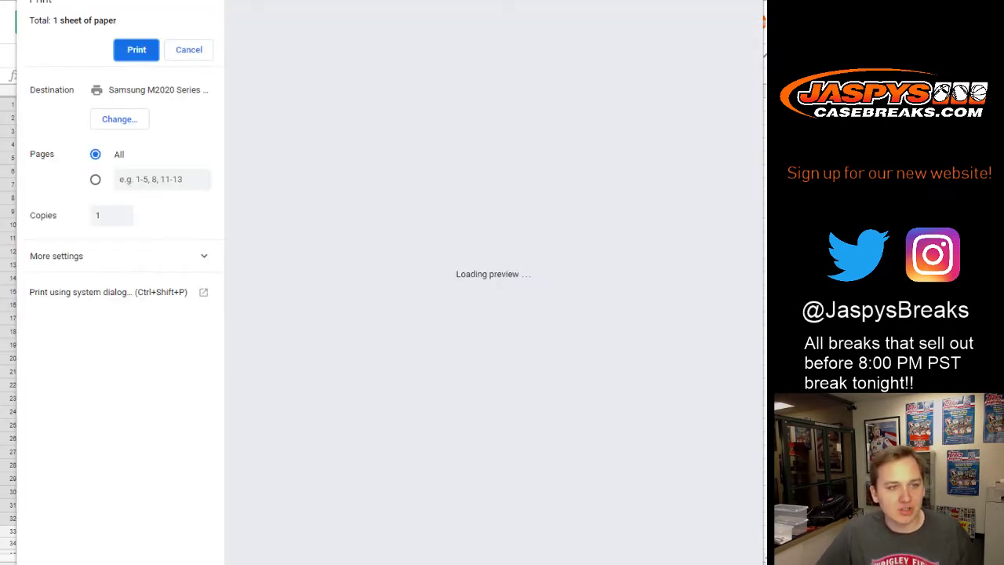
left_click(136, 47)
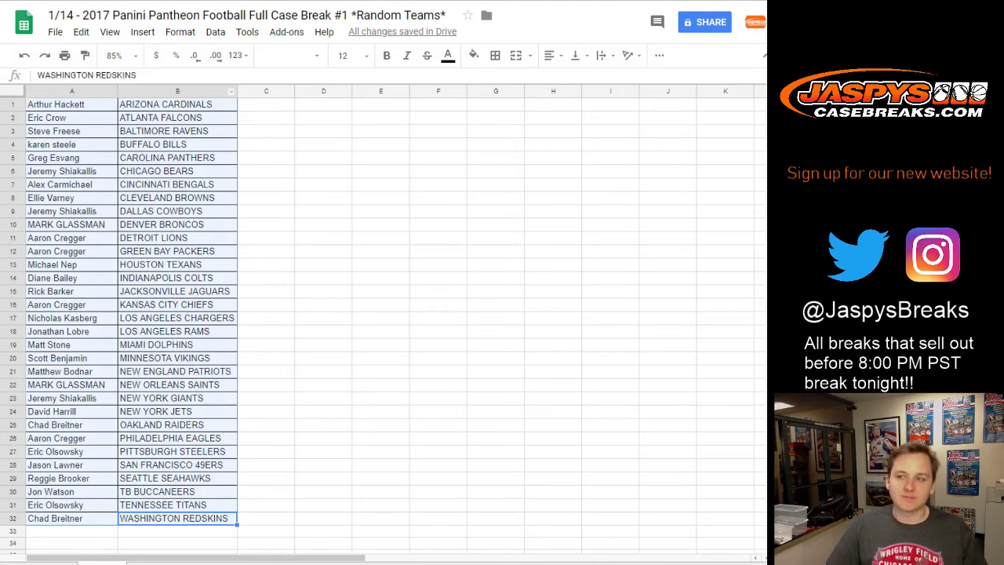